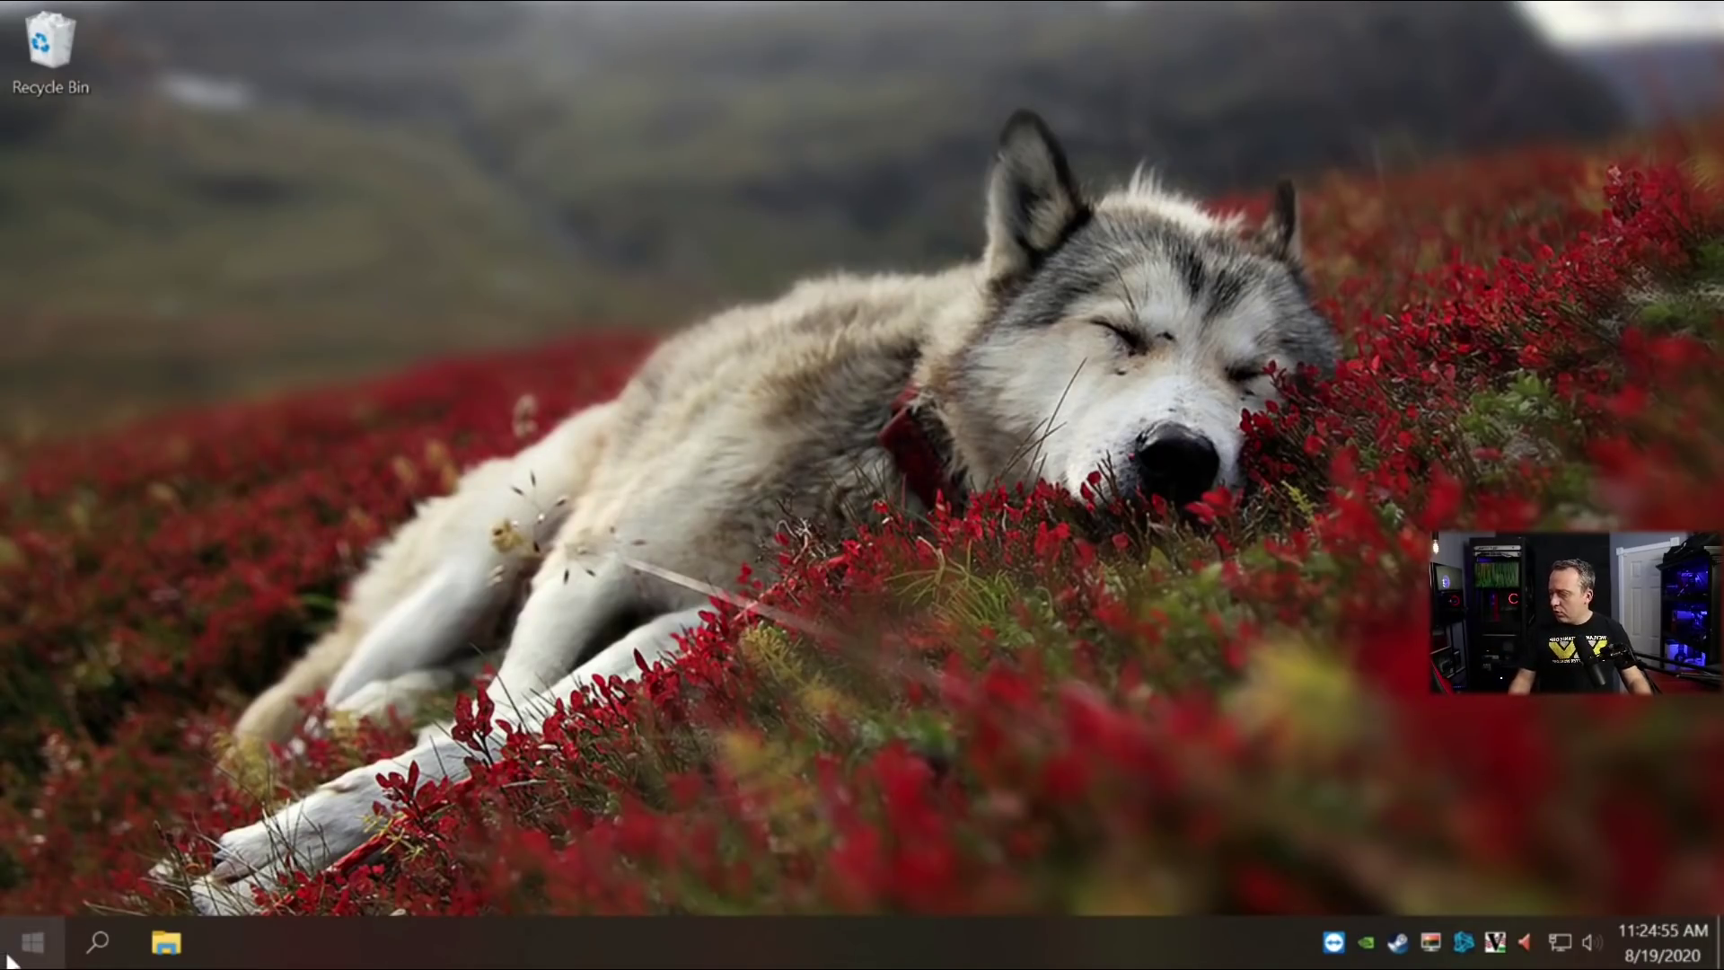
Go from the Start menu's Power Options to the High performance plan's Edit Plan Settings page.
{"action": "right_click", "coordinate": [32, 941]}
{"action": "left_click", "coordinate": [120, 244]}
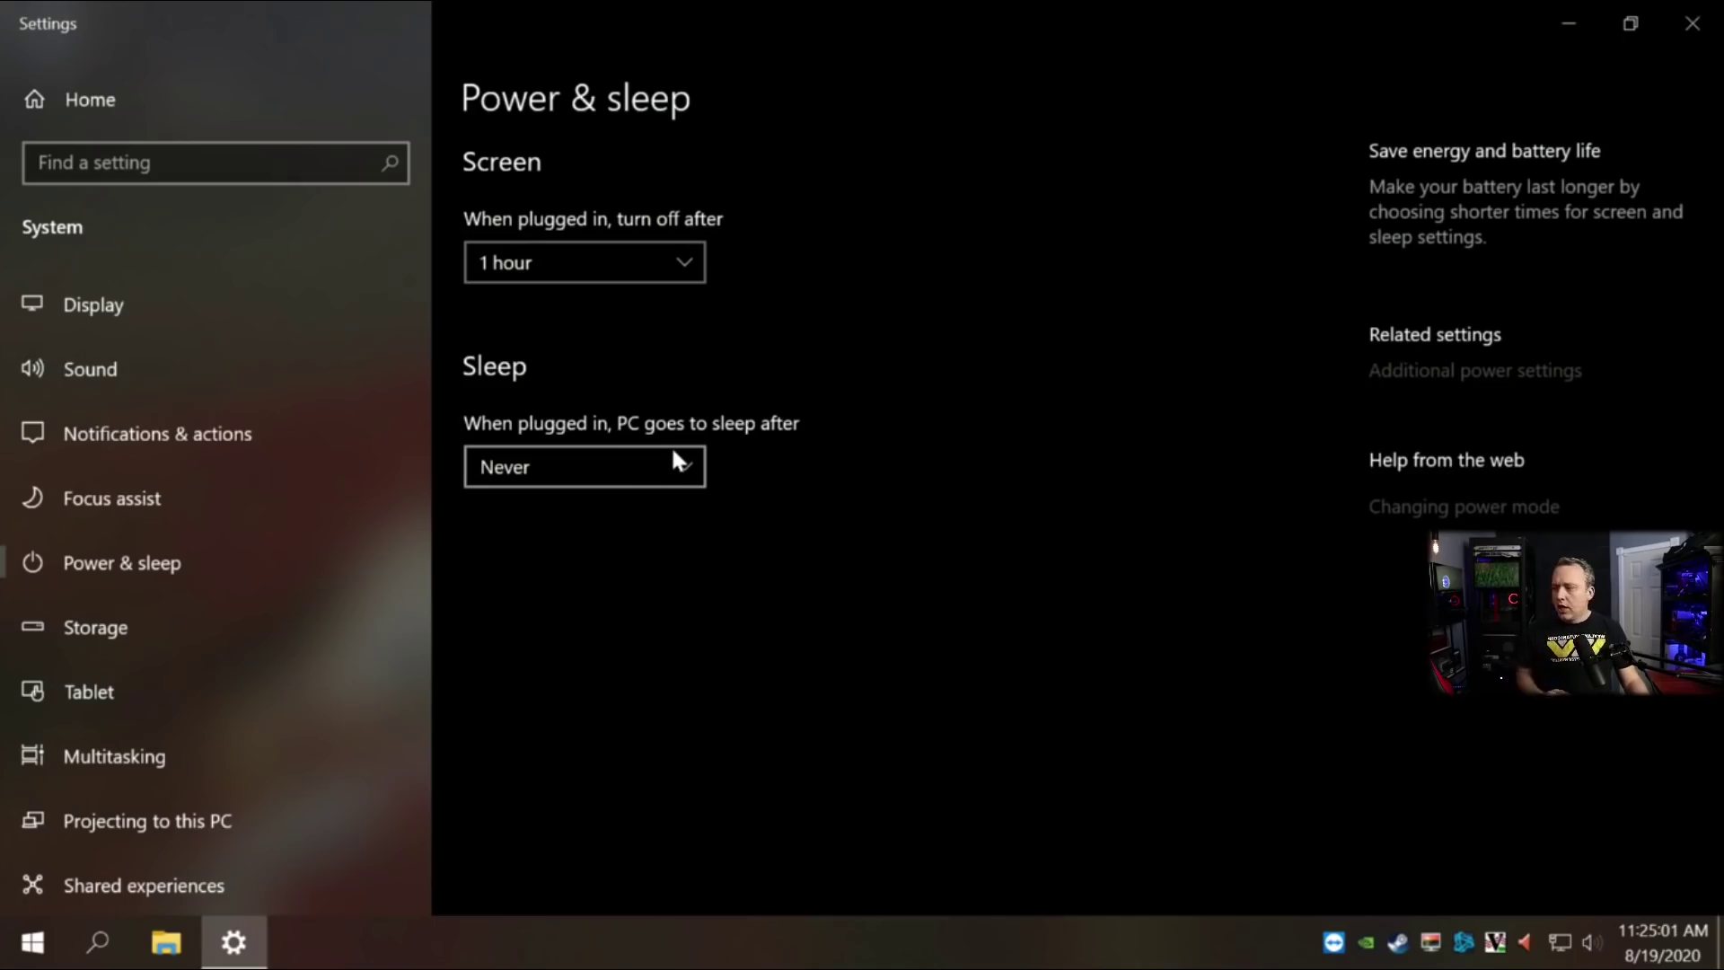
{"action": "left_click", "coordinate": [1517, 372]}
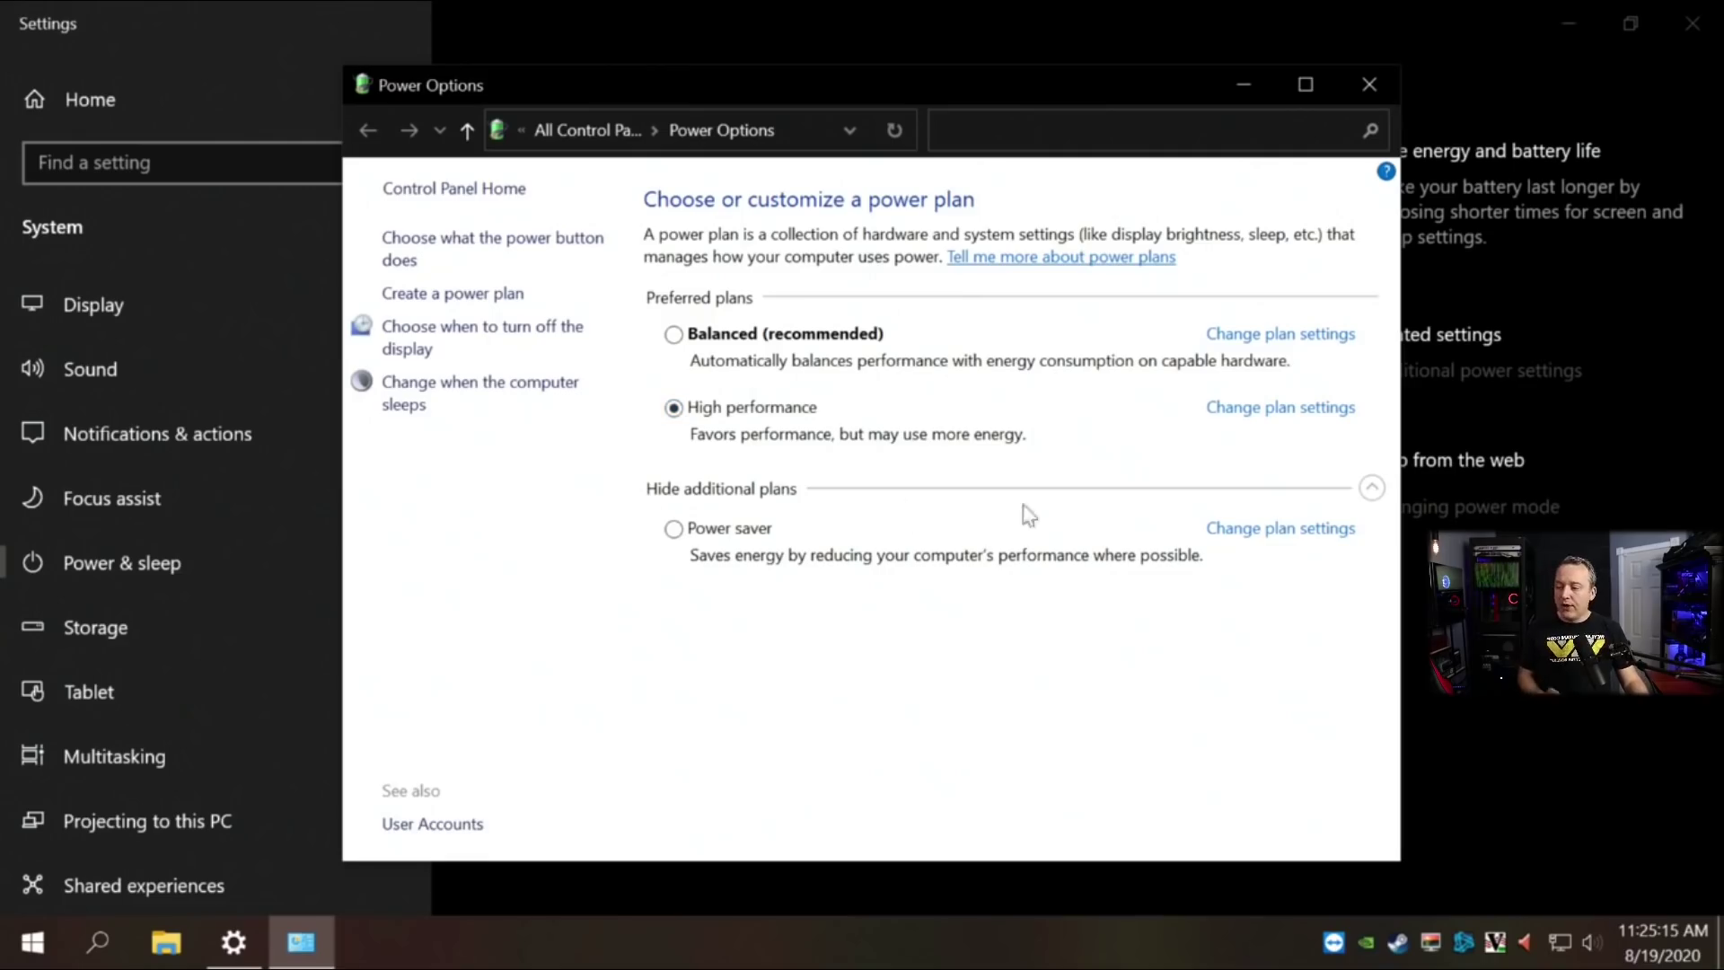
{"action": "left_click", "coordinate": [1243, 409]}
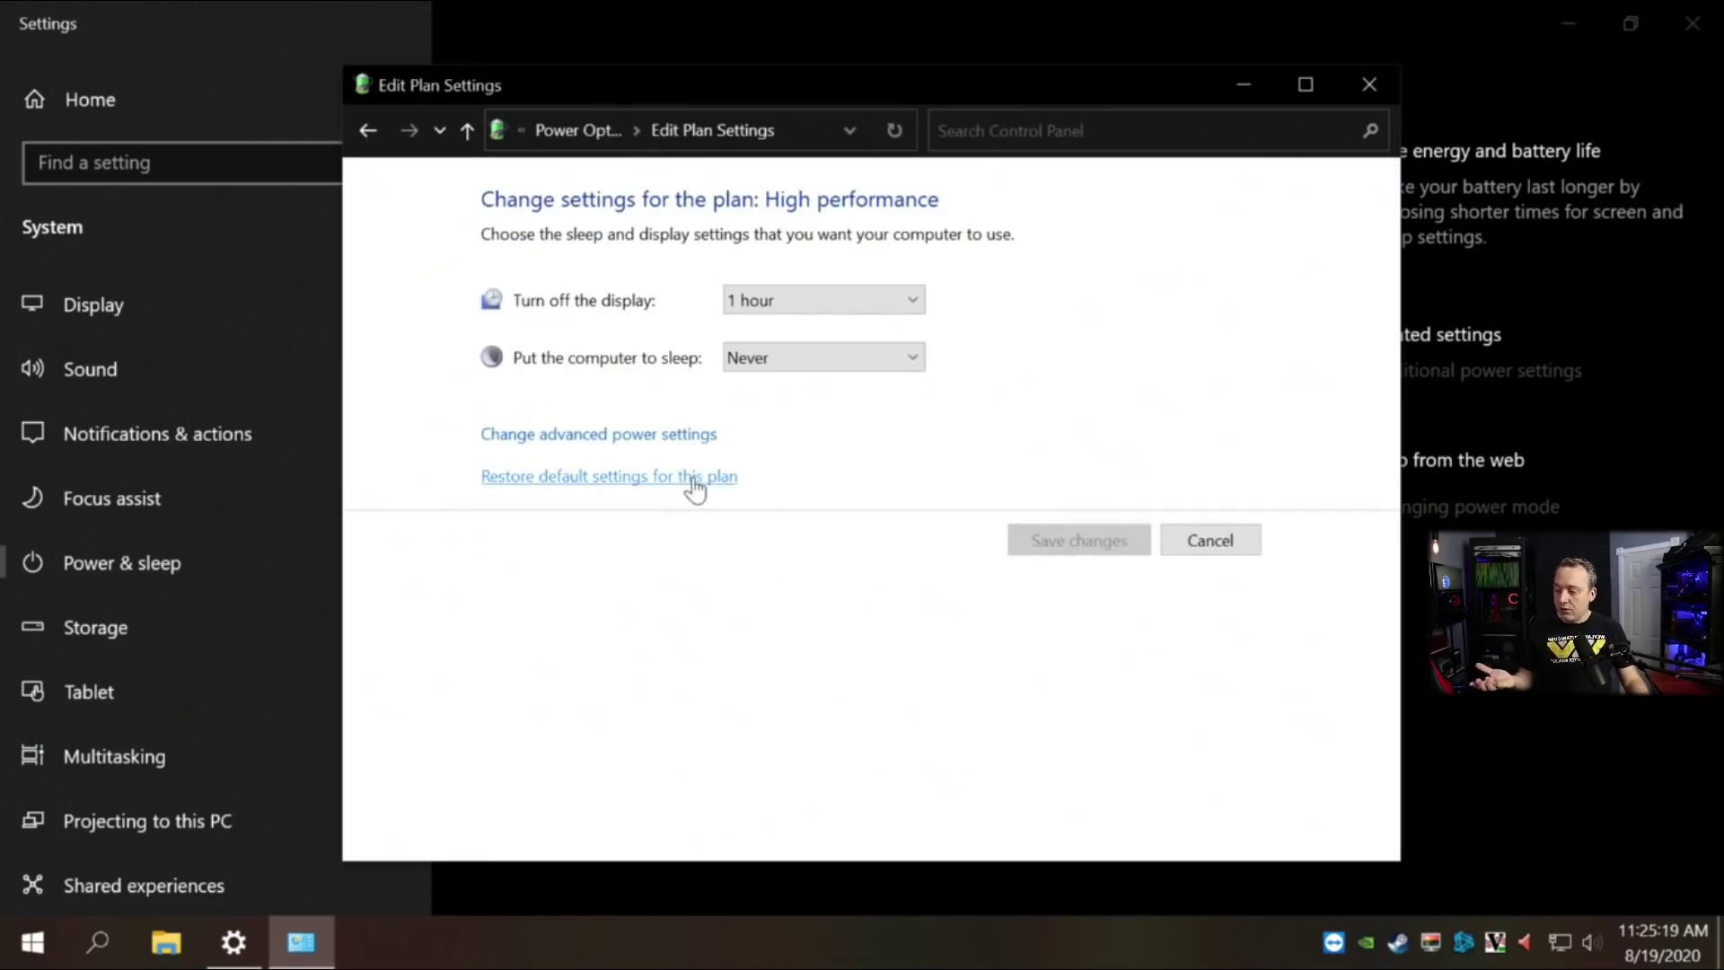
Open the High performance plan's advanced settings and check USB selective suspend is Disabled.
{"action": "left_click", "coordinate": [620, 437]}
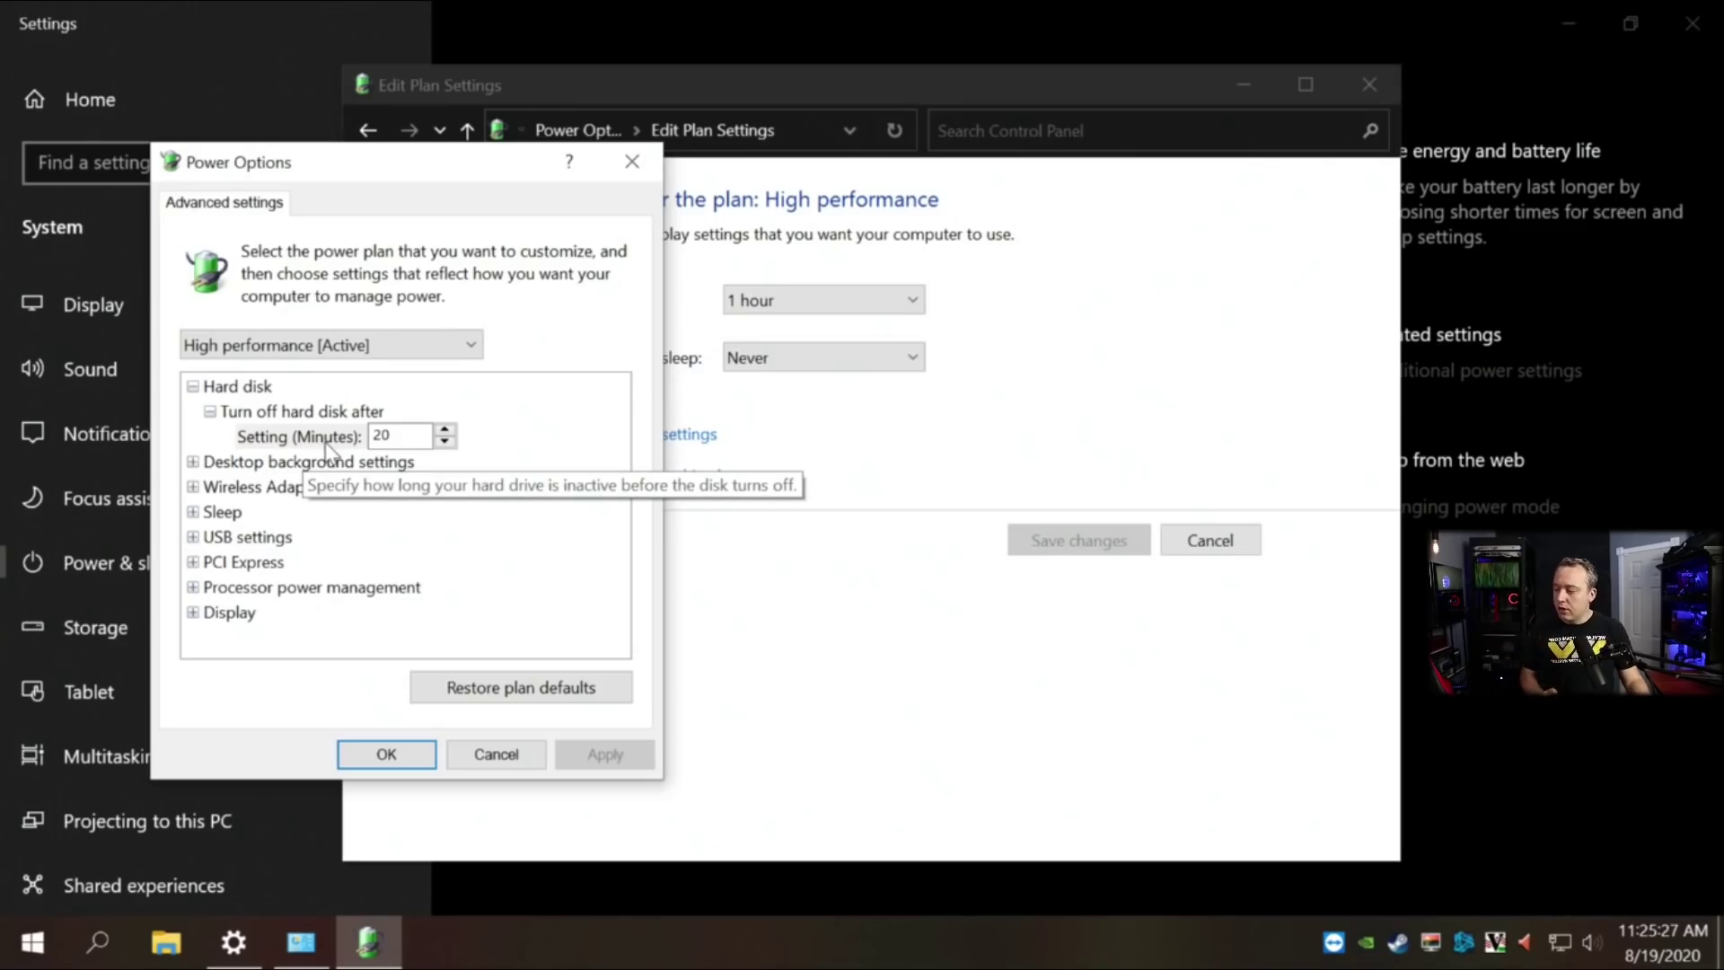
{"action": "left_click", "coordinate": [193, 511]}
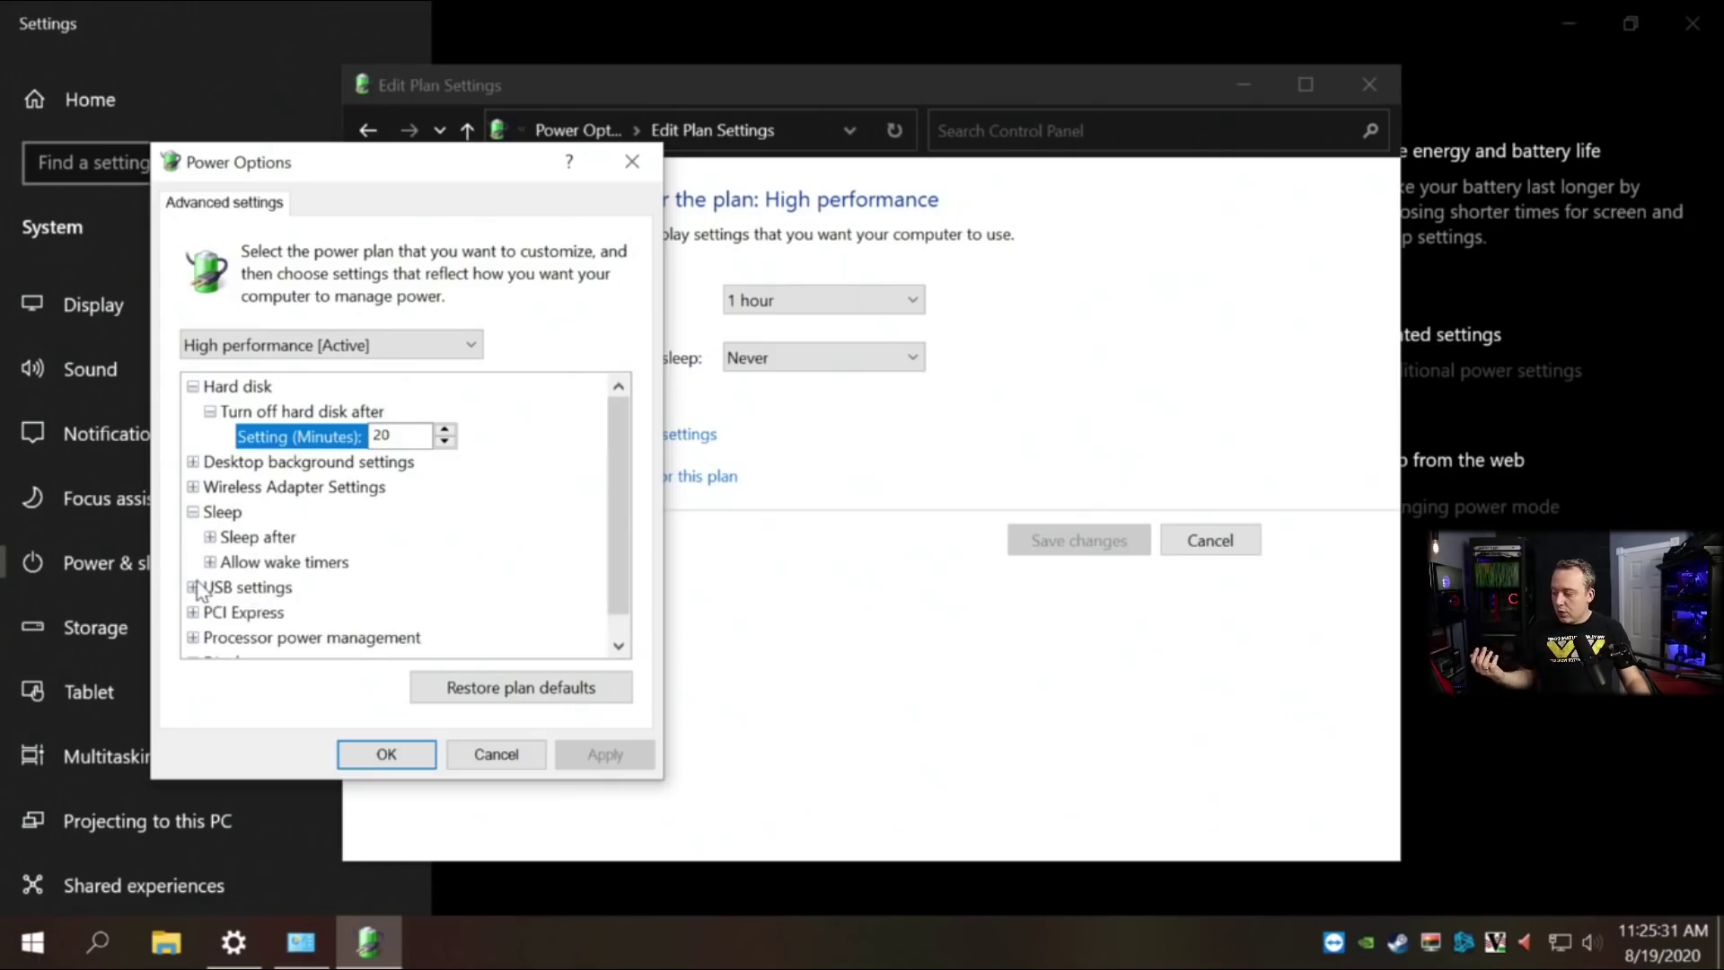
{"action": "left_click", "coordinate": [193, 587]}
{"action": "scroll", "coordinate": [236, 584], "scroll_direction": "down", "scroll_amount": 1}
{"action": "left_click", "coordinate": [209, 562]}
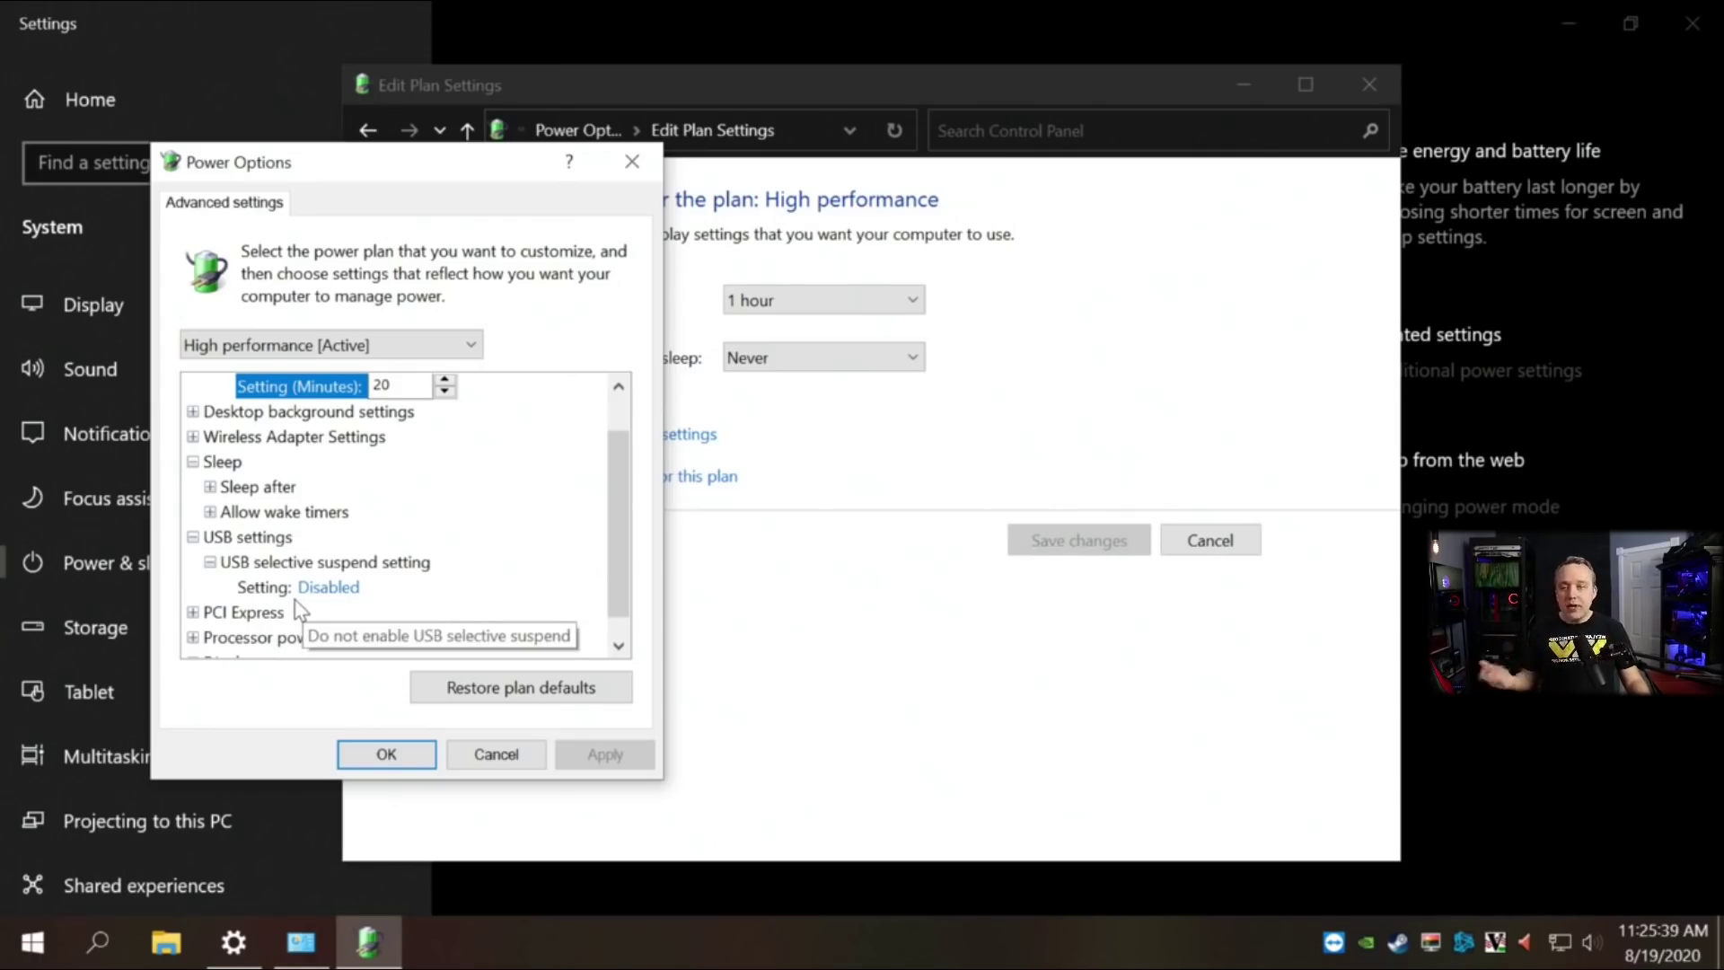
Confirm PCI Express Link State Power Management is Off, then cancel without changes.
{"action": "left_click", "coordinate": [194, 614]}
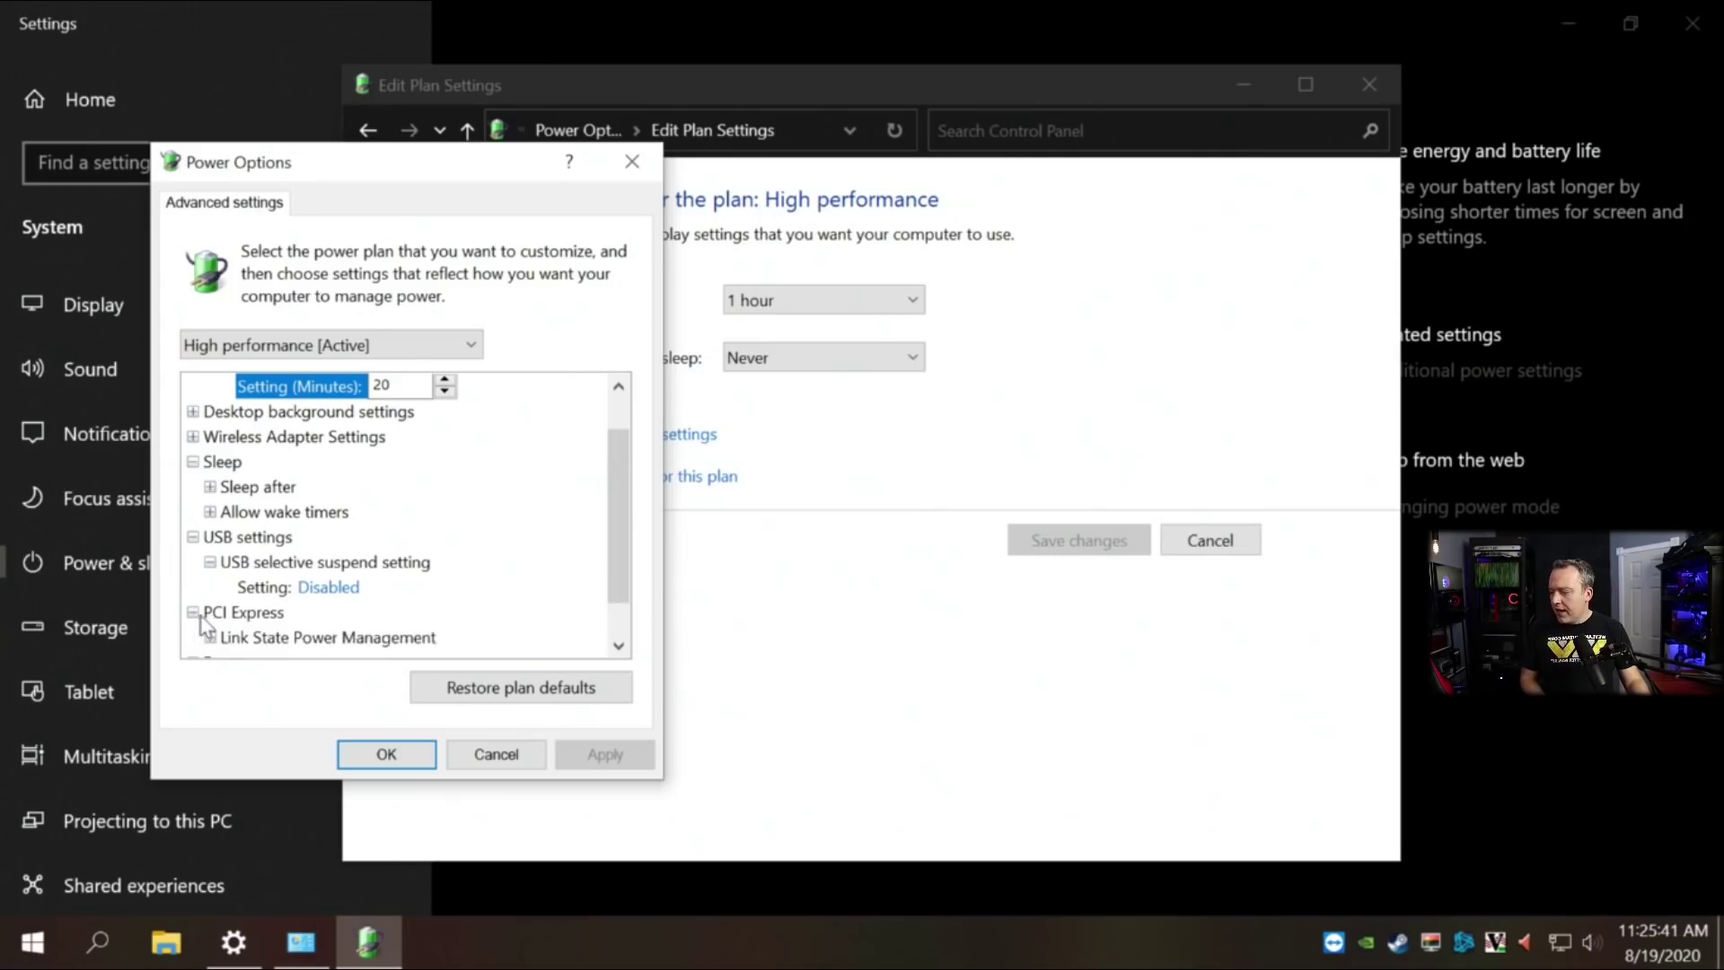
{"action": "scroll", "coordinate": [202, 626], "scroll_direction": "down", "scroll_amount": 1}
{"action": "left_click", "coordinate": [209, 586]}
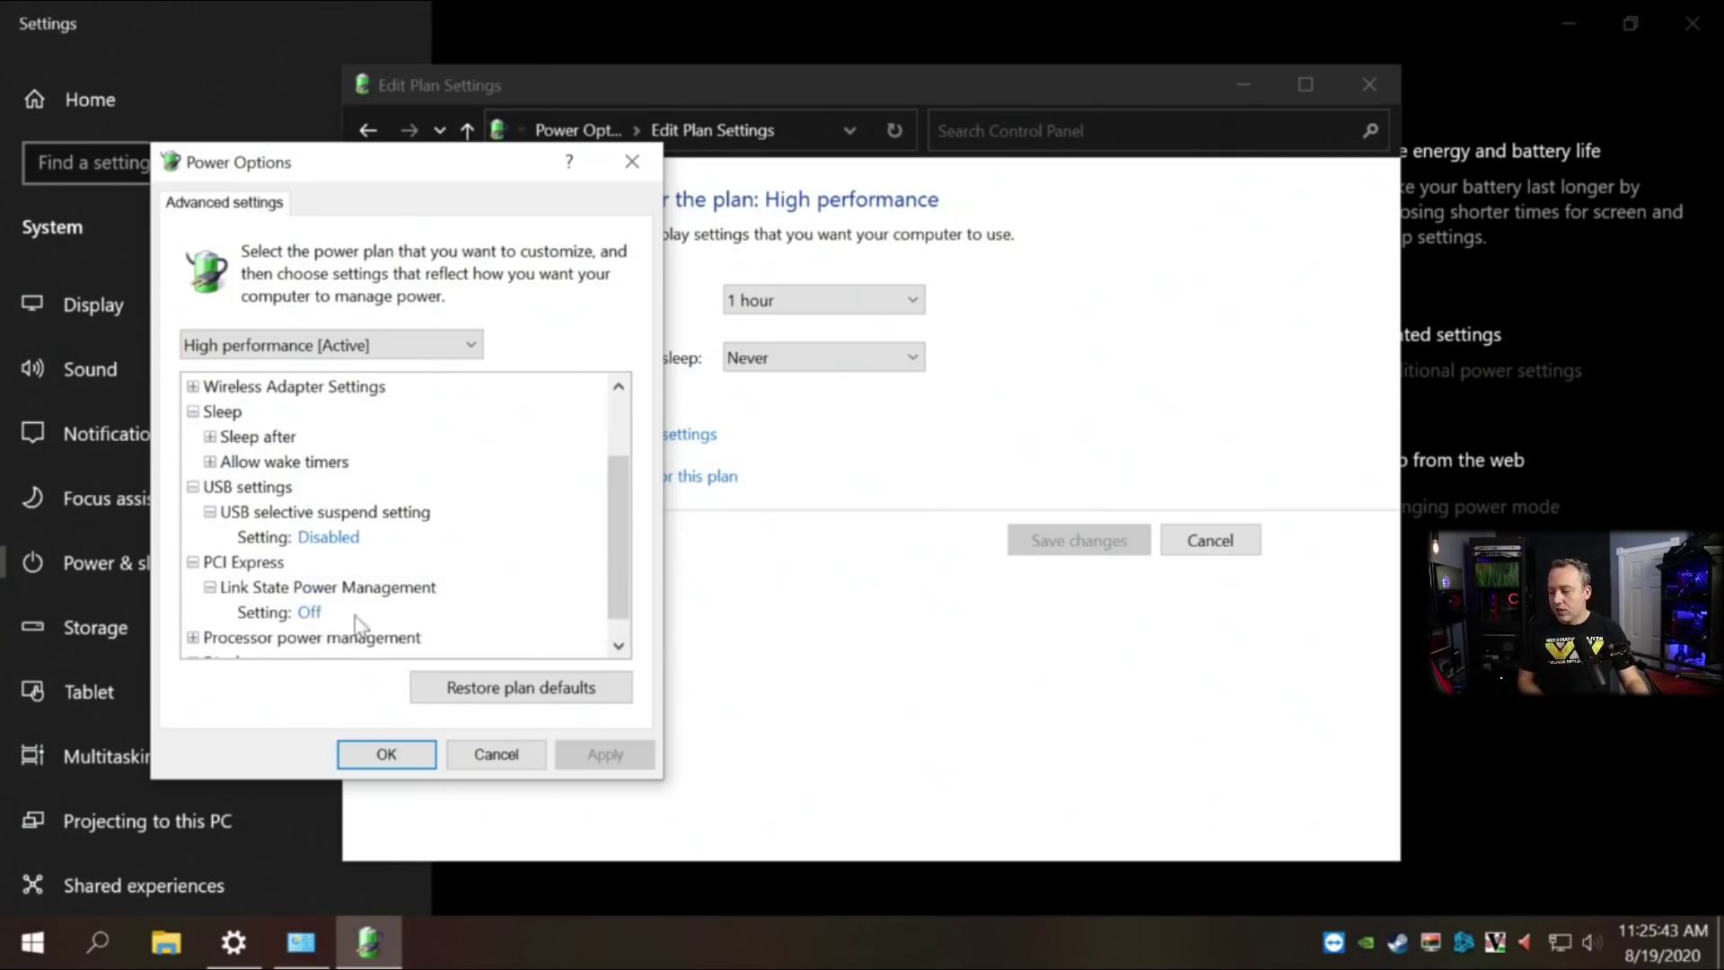
{"action": "left_click", "coordinate": [504, 757]}
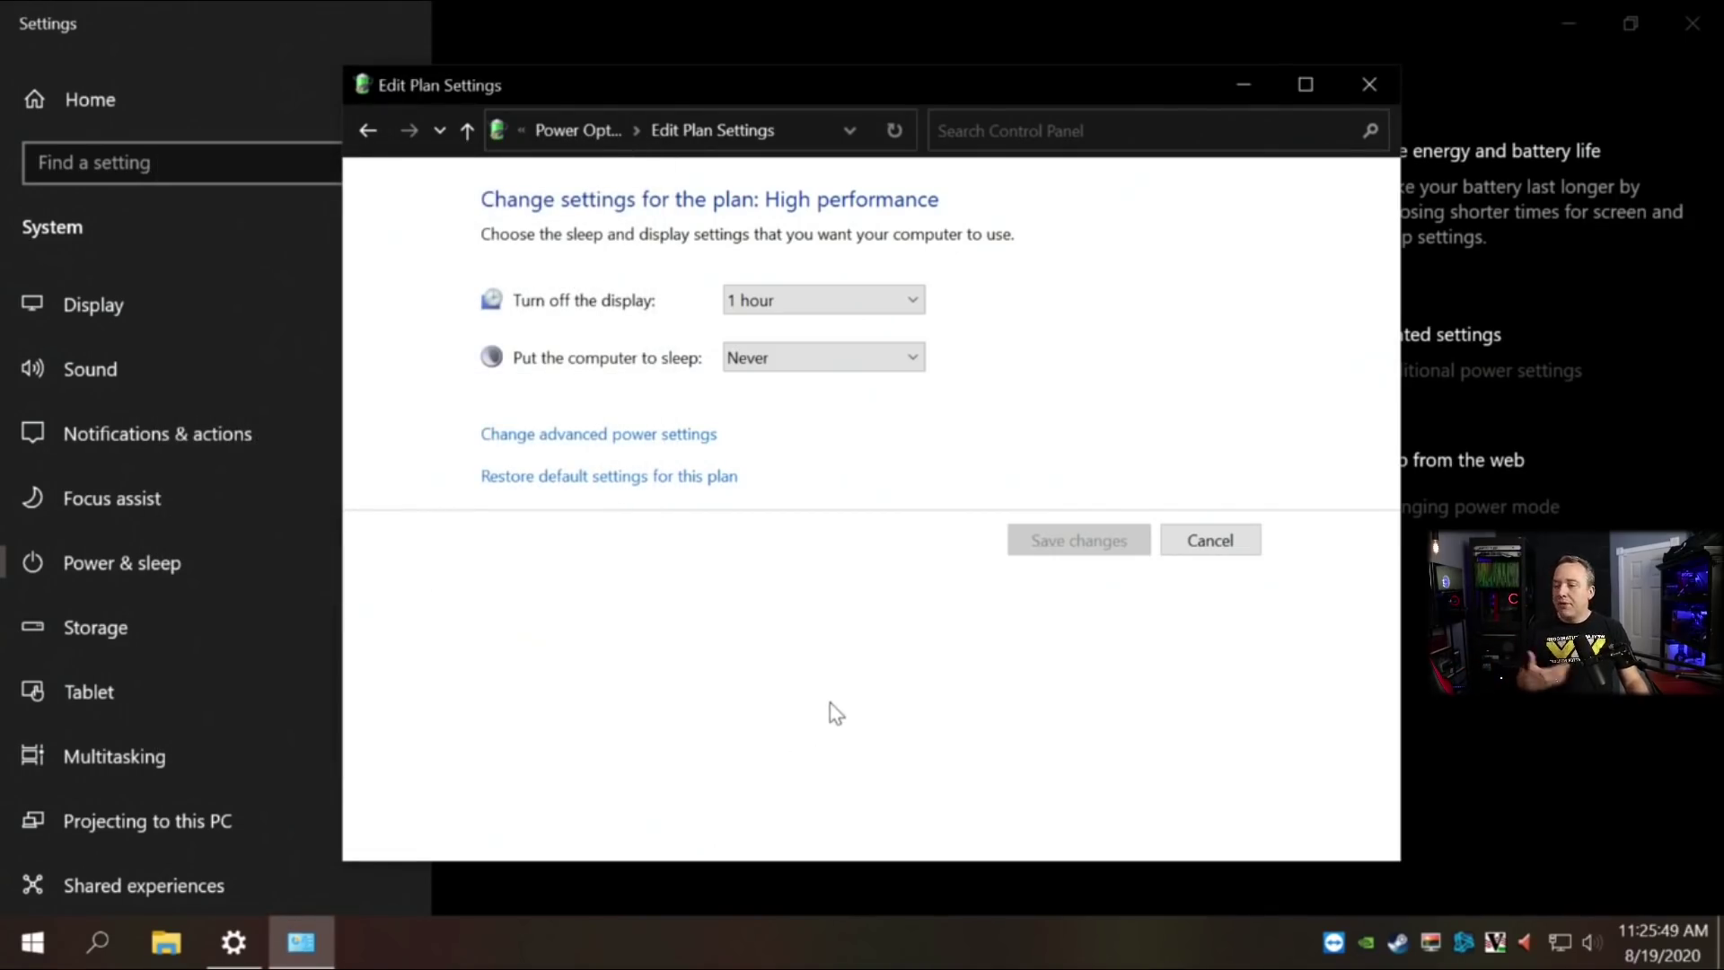
Close the plan settings window, view the Shut down or sign out options, and close Settings.
{"action": "left_click", "coordinate": [1382, 72]}
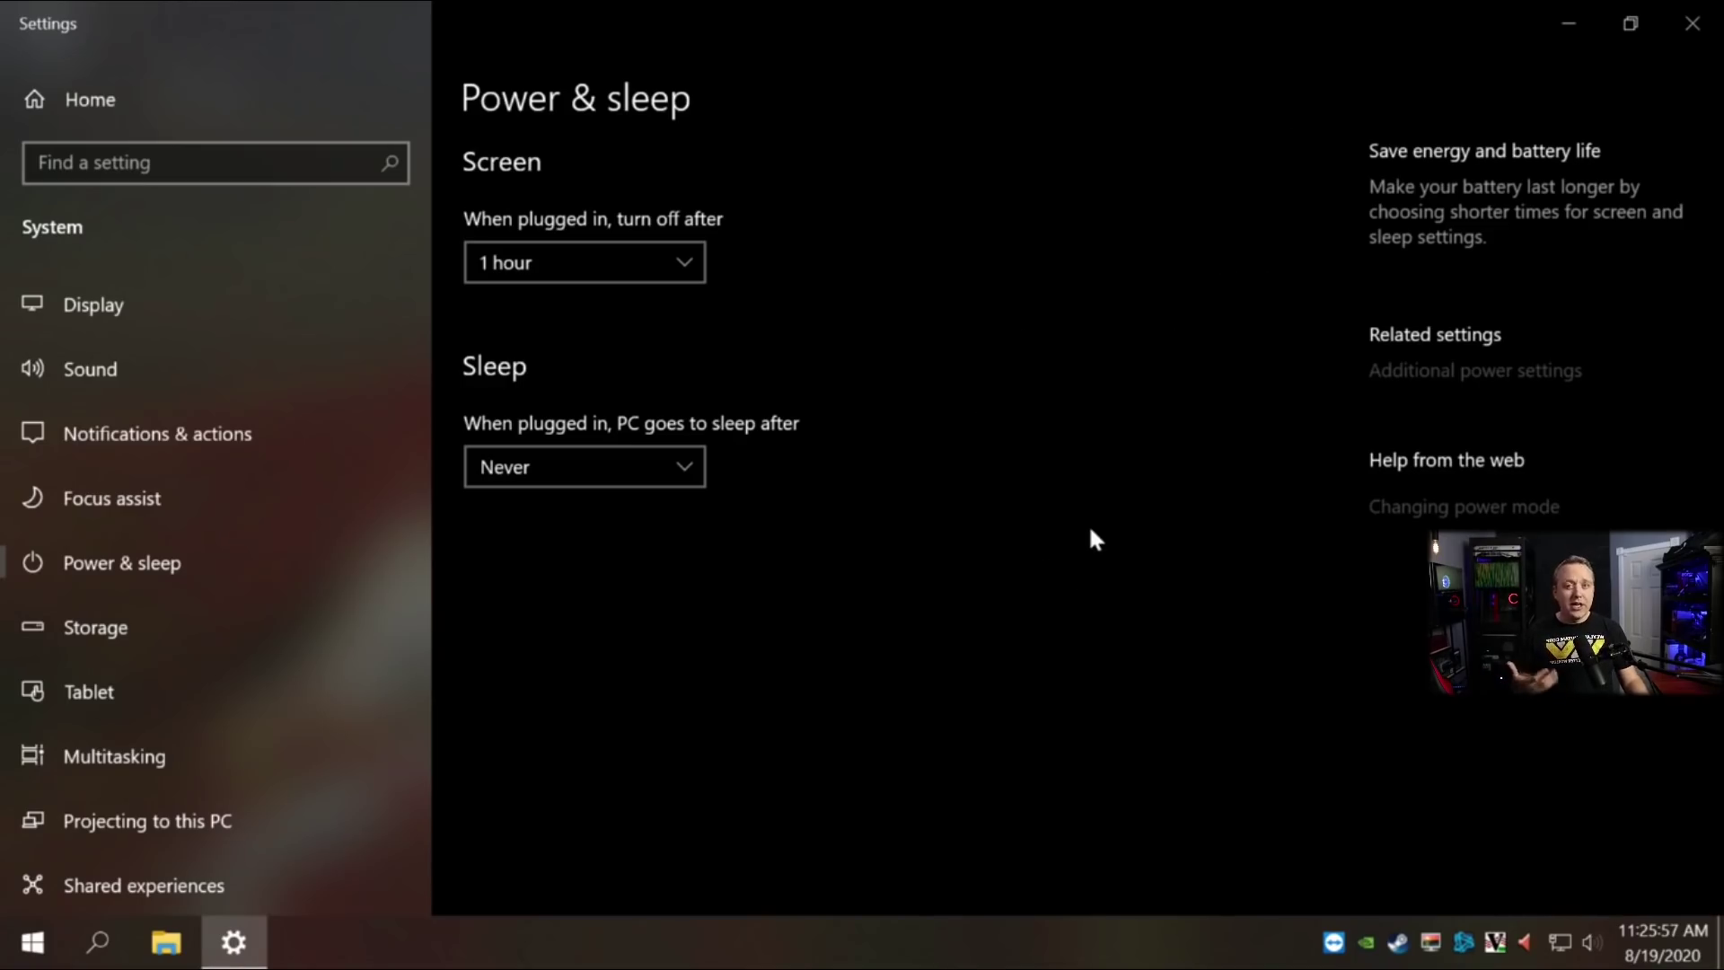
{"action": "right_click", "coordinate": [30, 938]}
{"action": "mouse_move", "coordinate": [278, 873]}
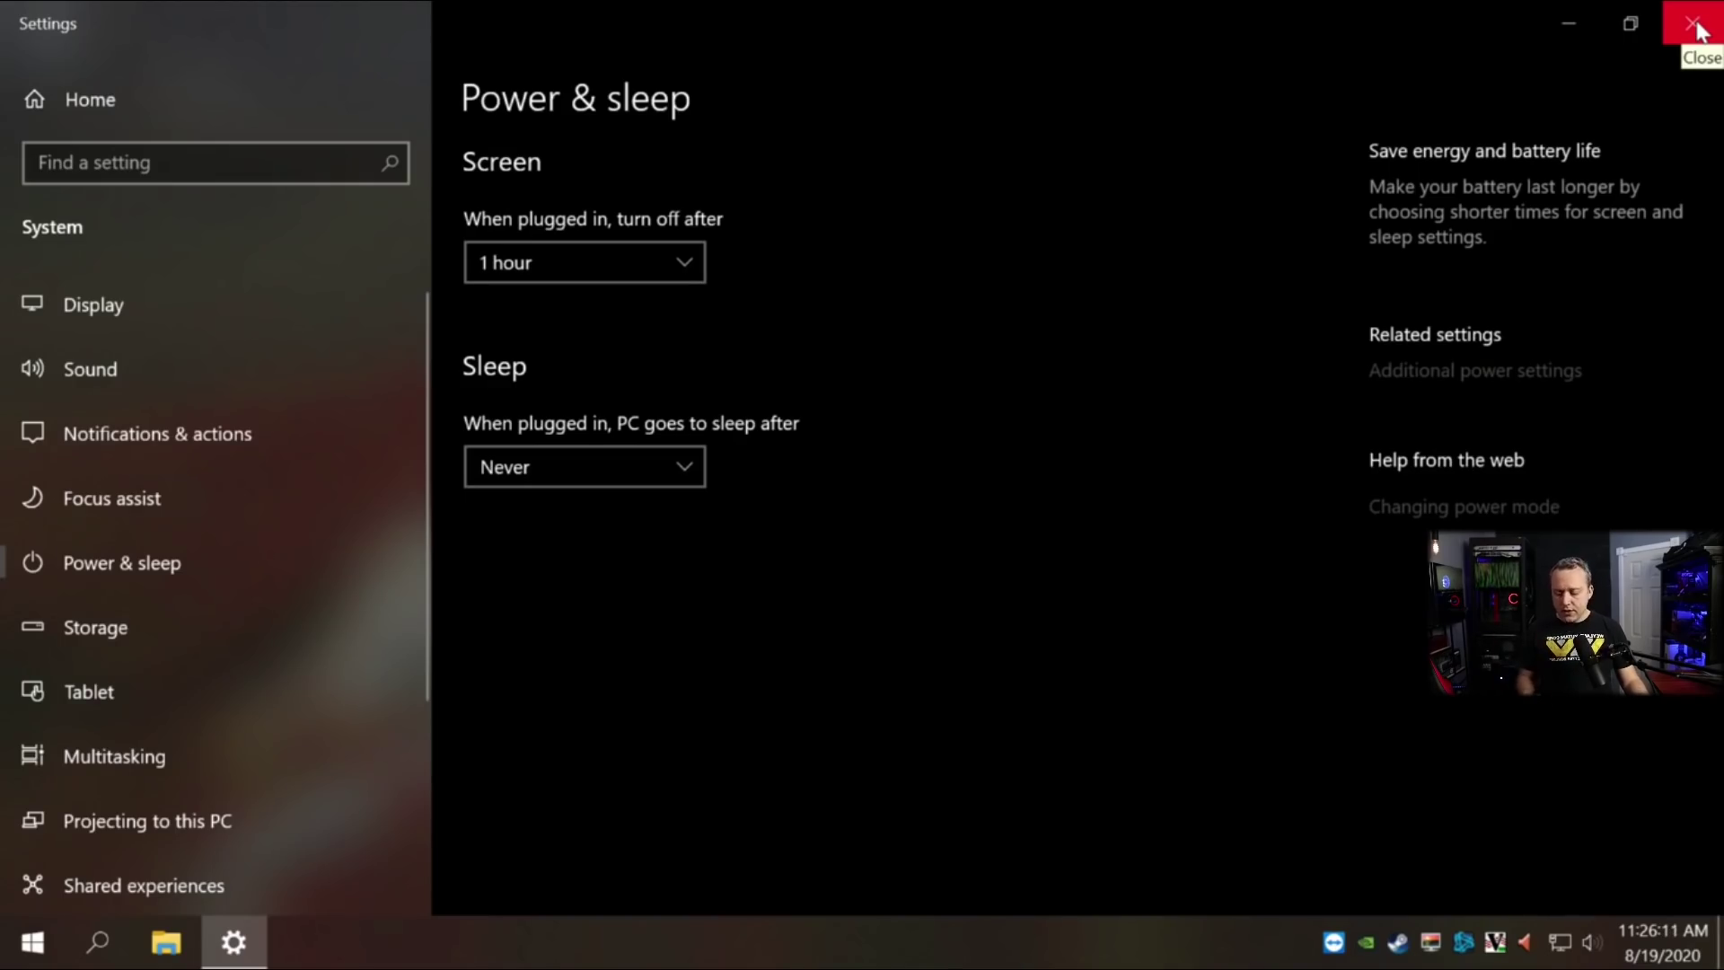
{"action": "left_click", "coordinate": [1697, 30]}
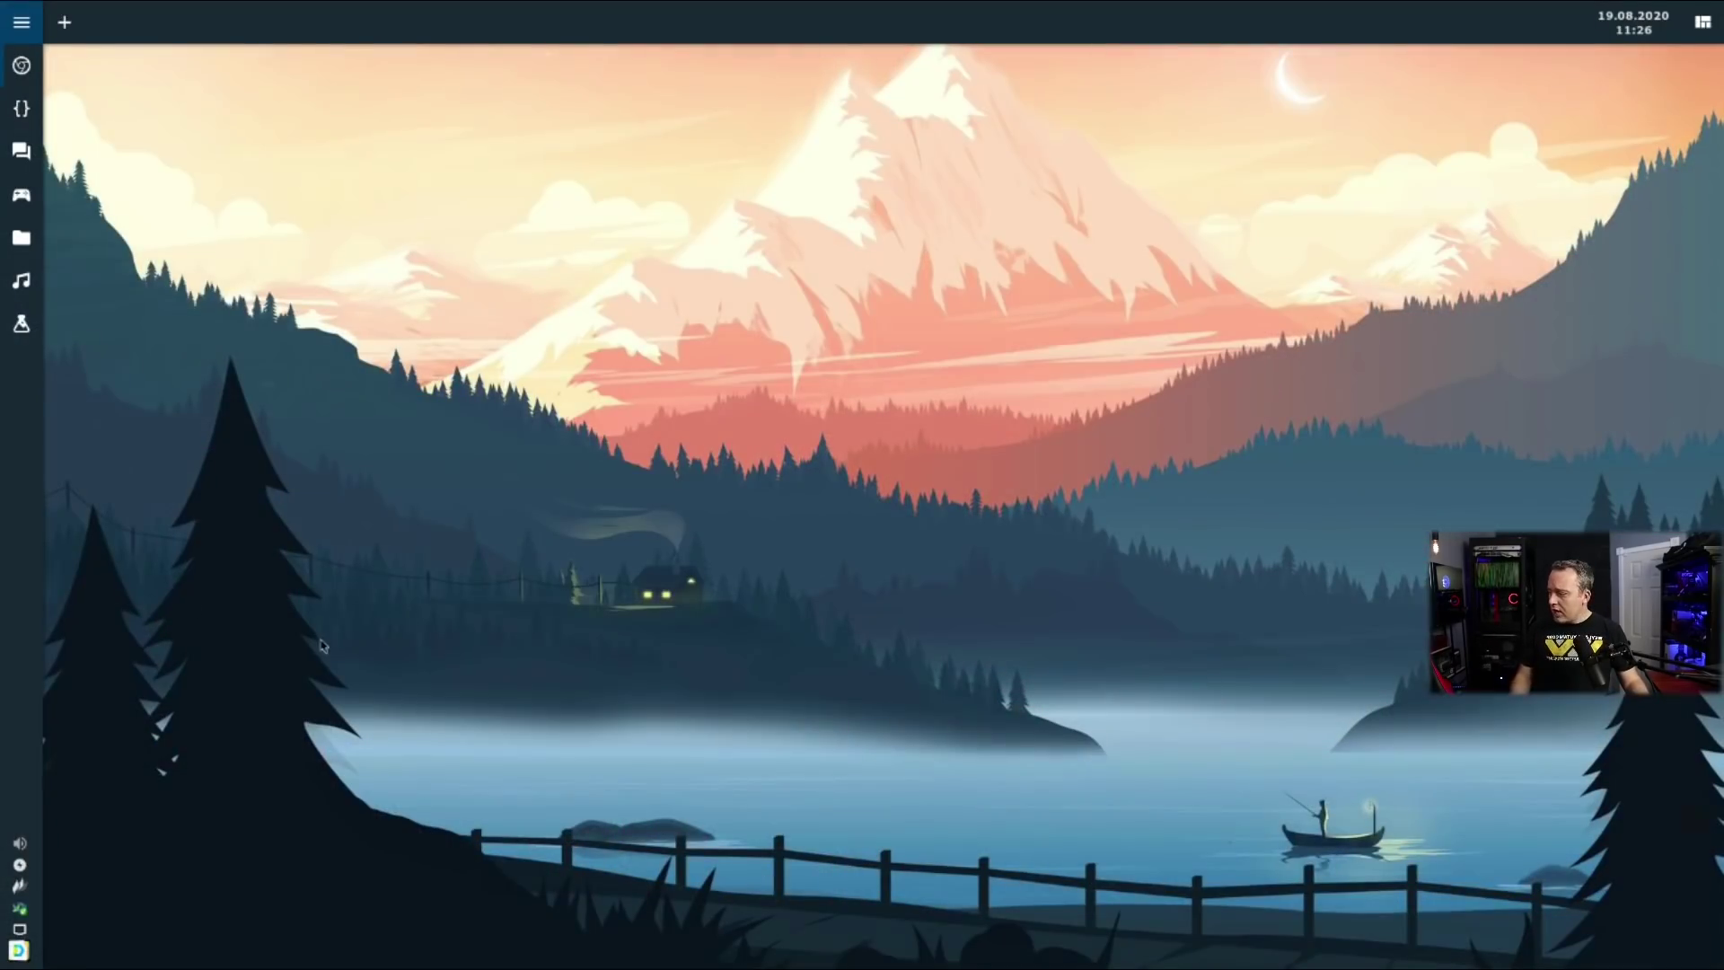
Review Xfce Power Manager's sleep modes and display timers (blank Never, sleep Never, off 60 minutes), then close.
{"action": "left_click", "coordinate": [19, 866]}
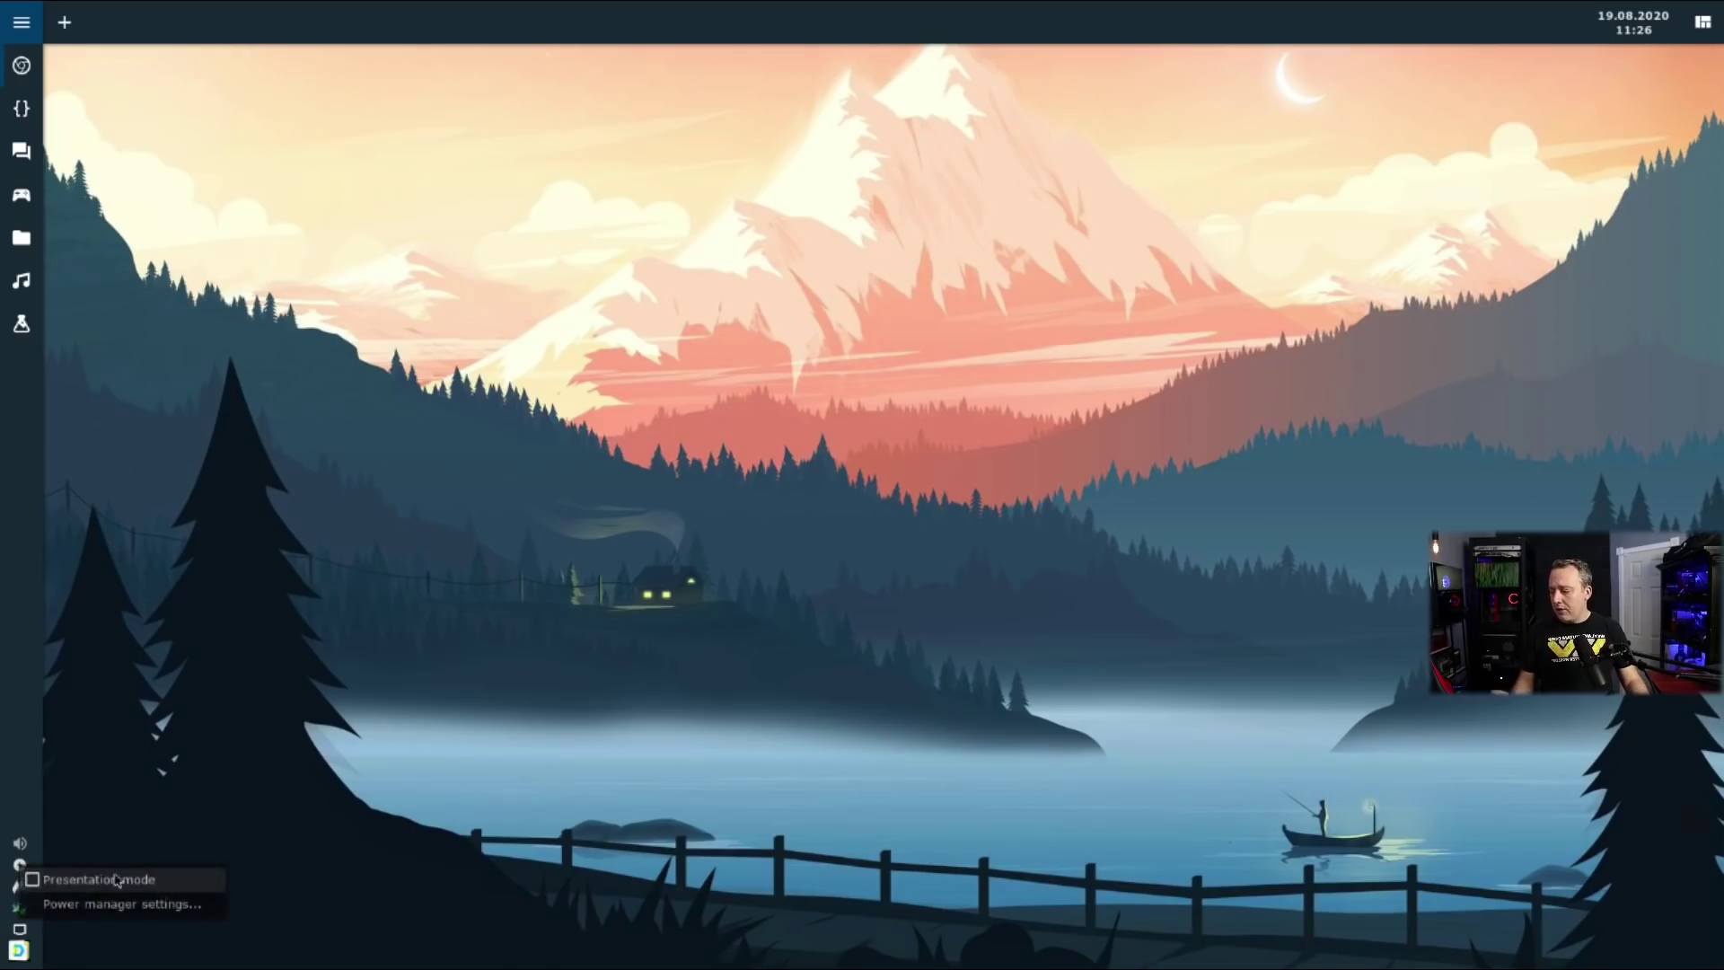
{"action": "left_click", "coordinate": [122, 904]}
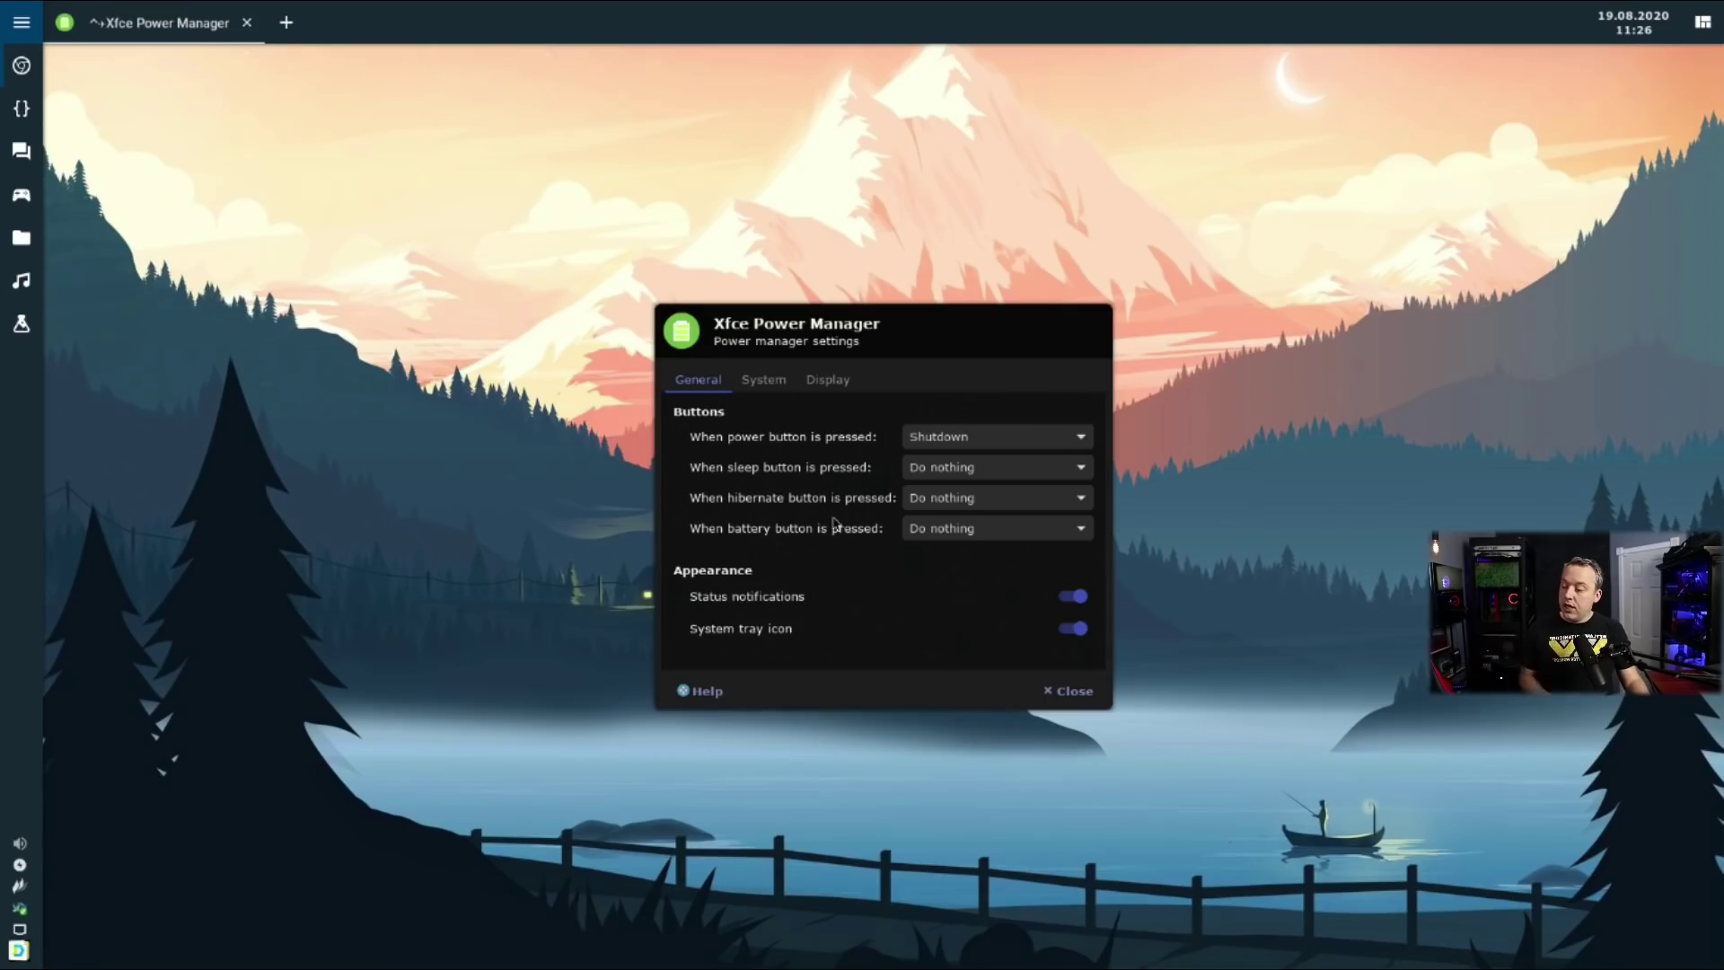
{"action": "left_click", "coordinate": [763, 379]}
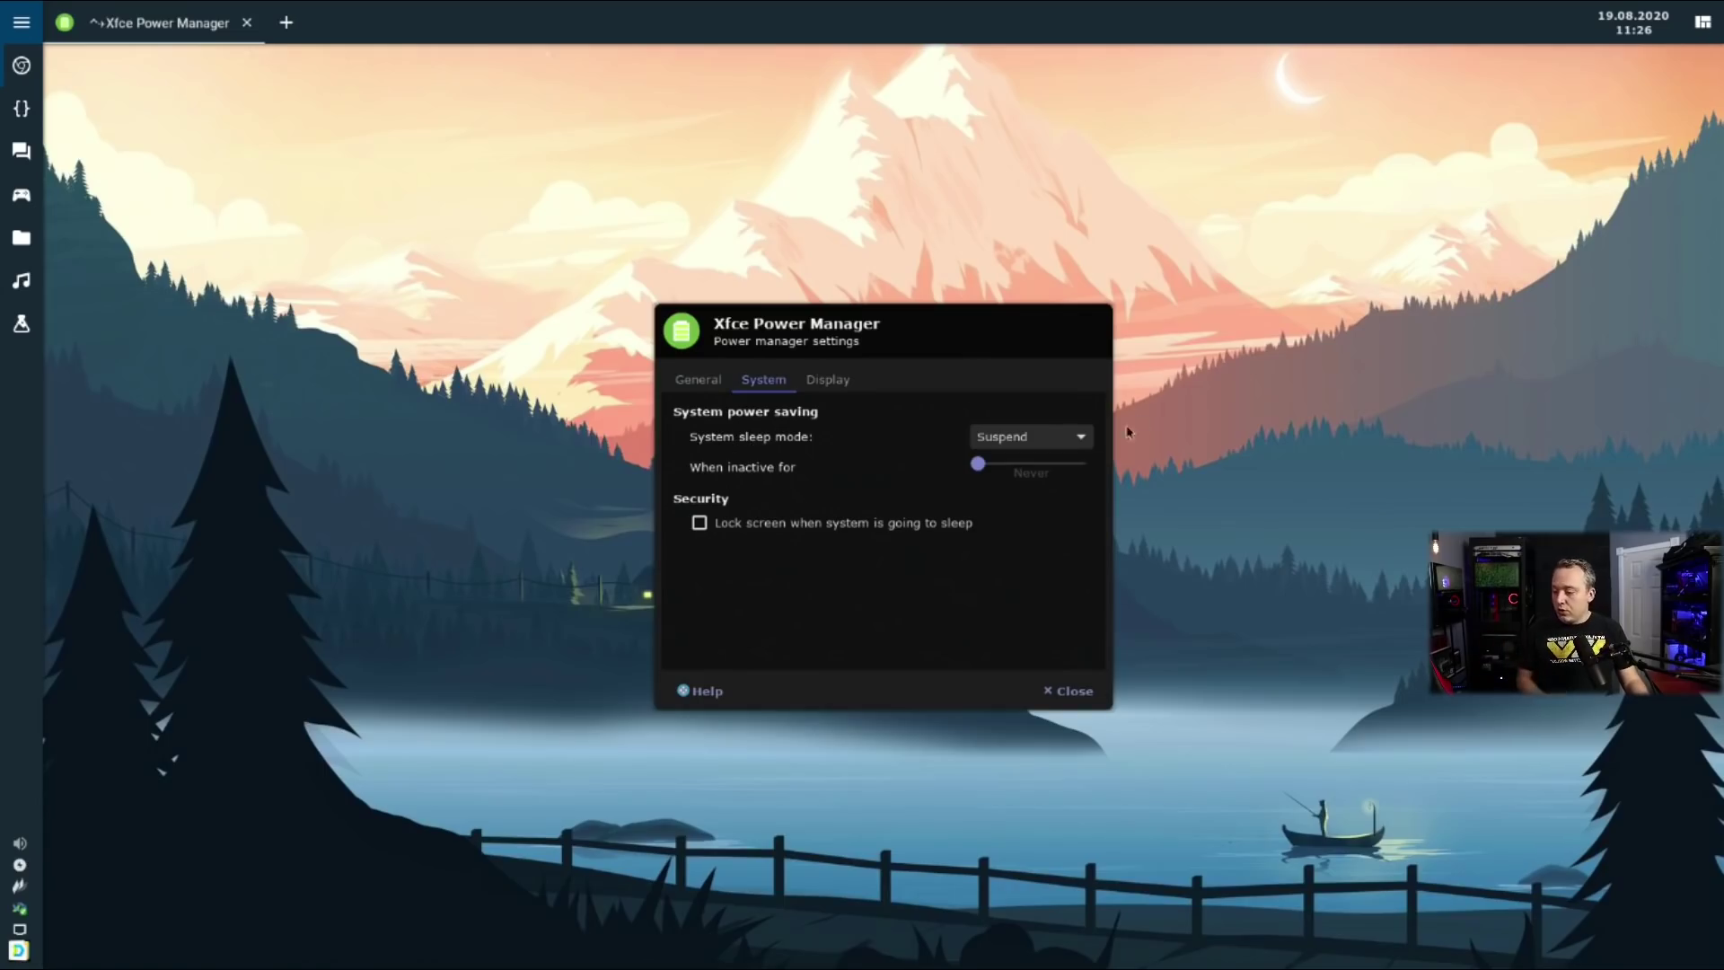
{"action": "left_click", "coordinate": [1019, 445]}
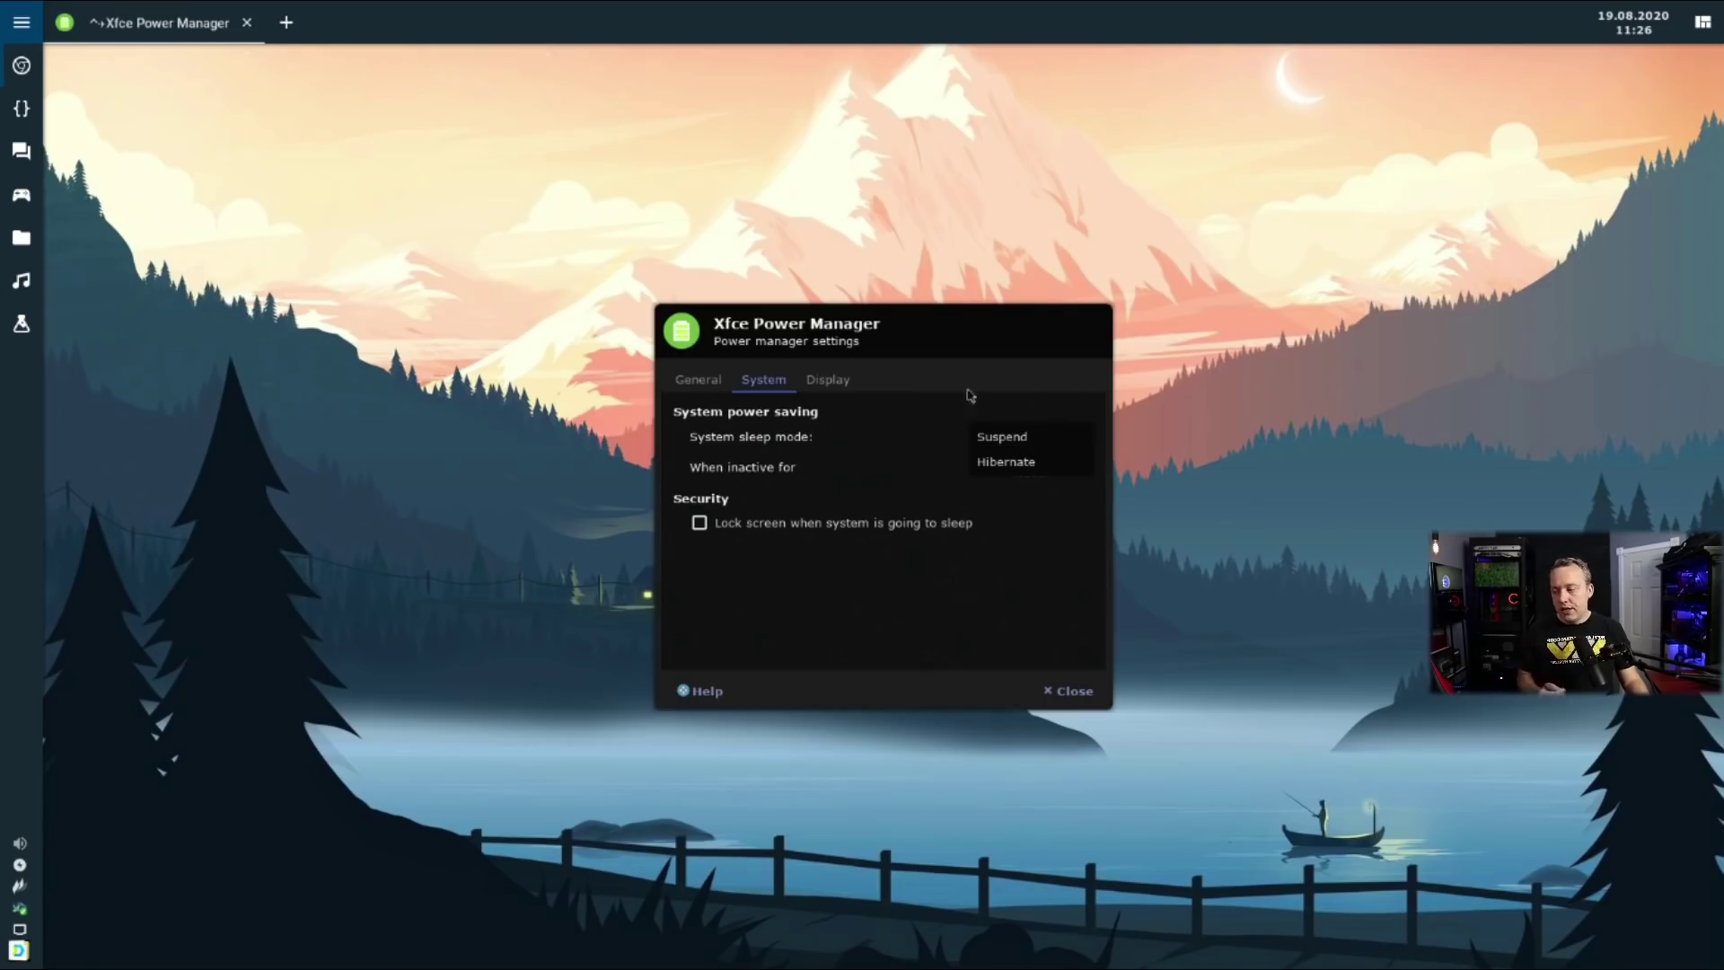
{"action": "left_click", "coordinate": [833, 385]}
{"action": "left_click", "coordinate": [834, 384]}
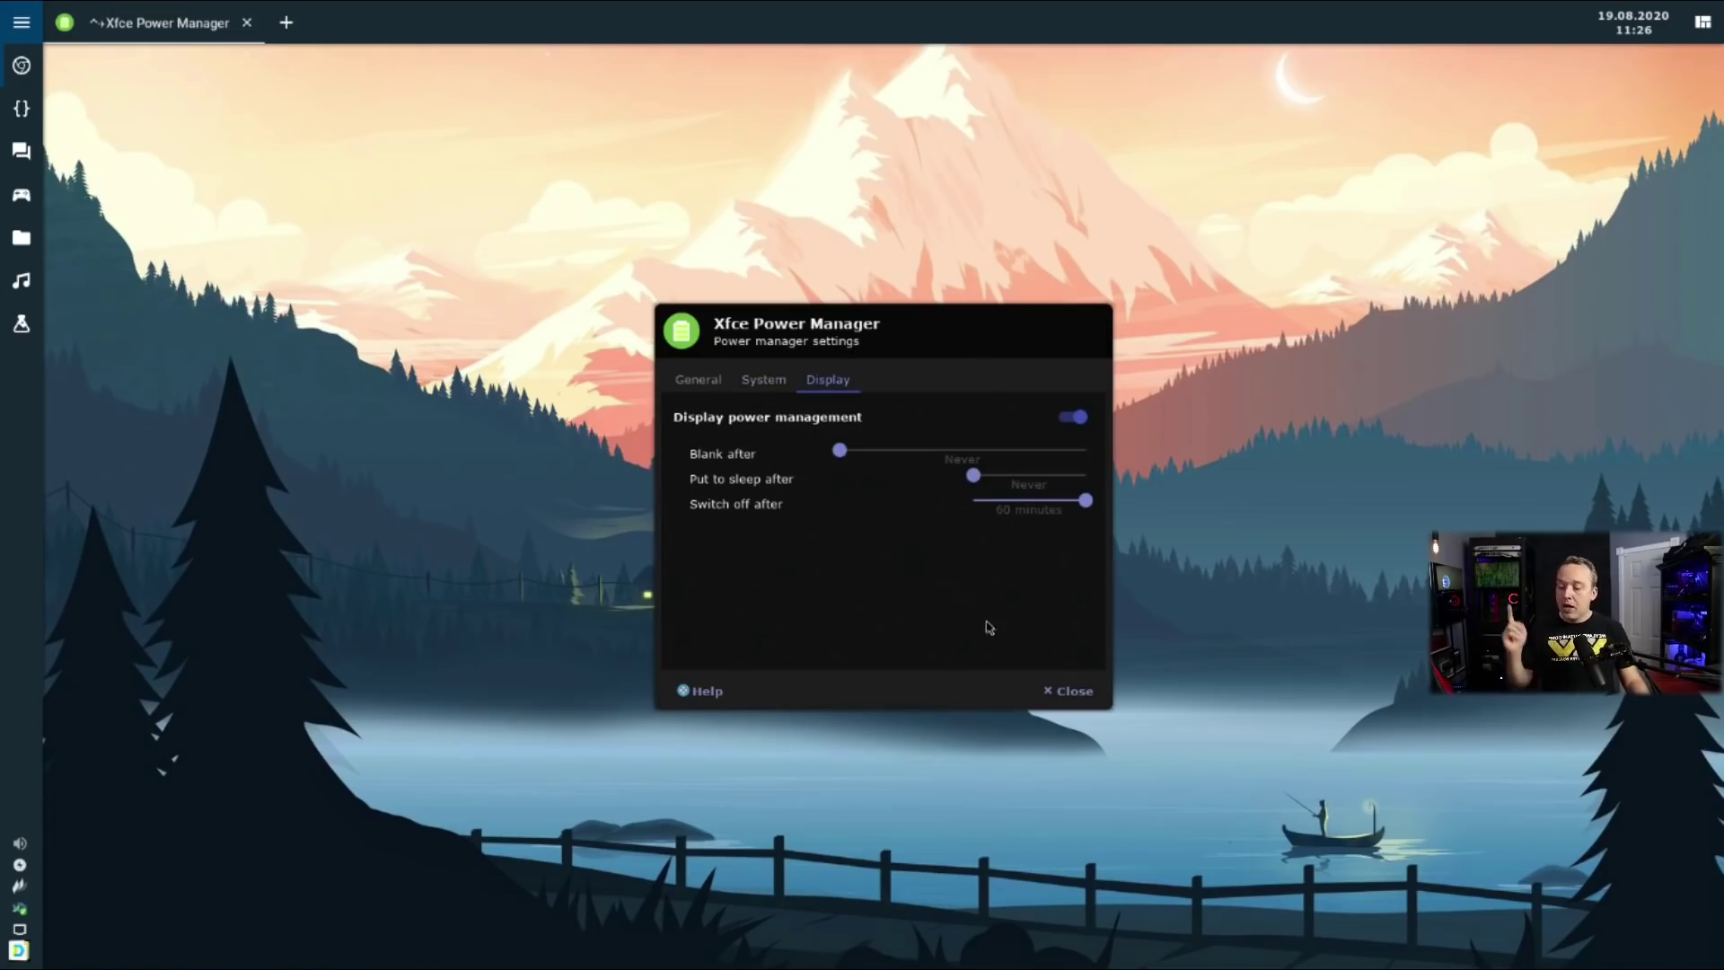
{"action": "left_click", "coordinate": [1073, 691]}
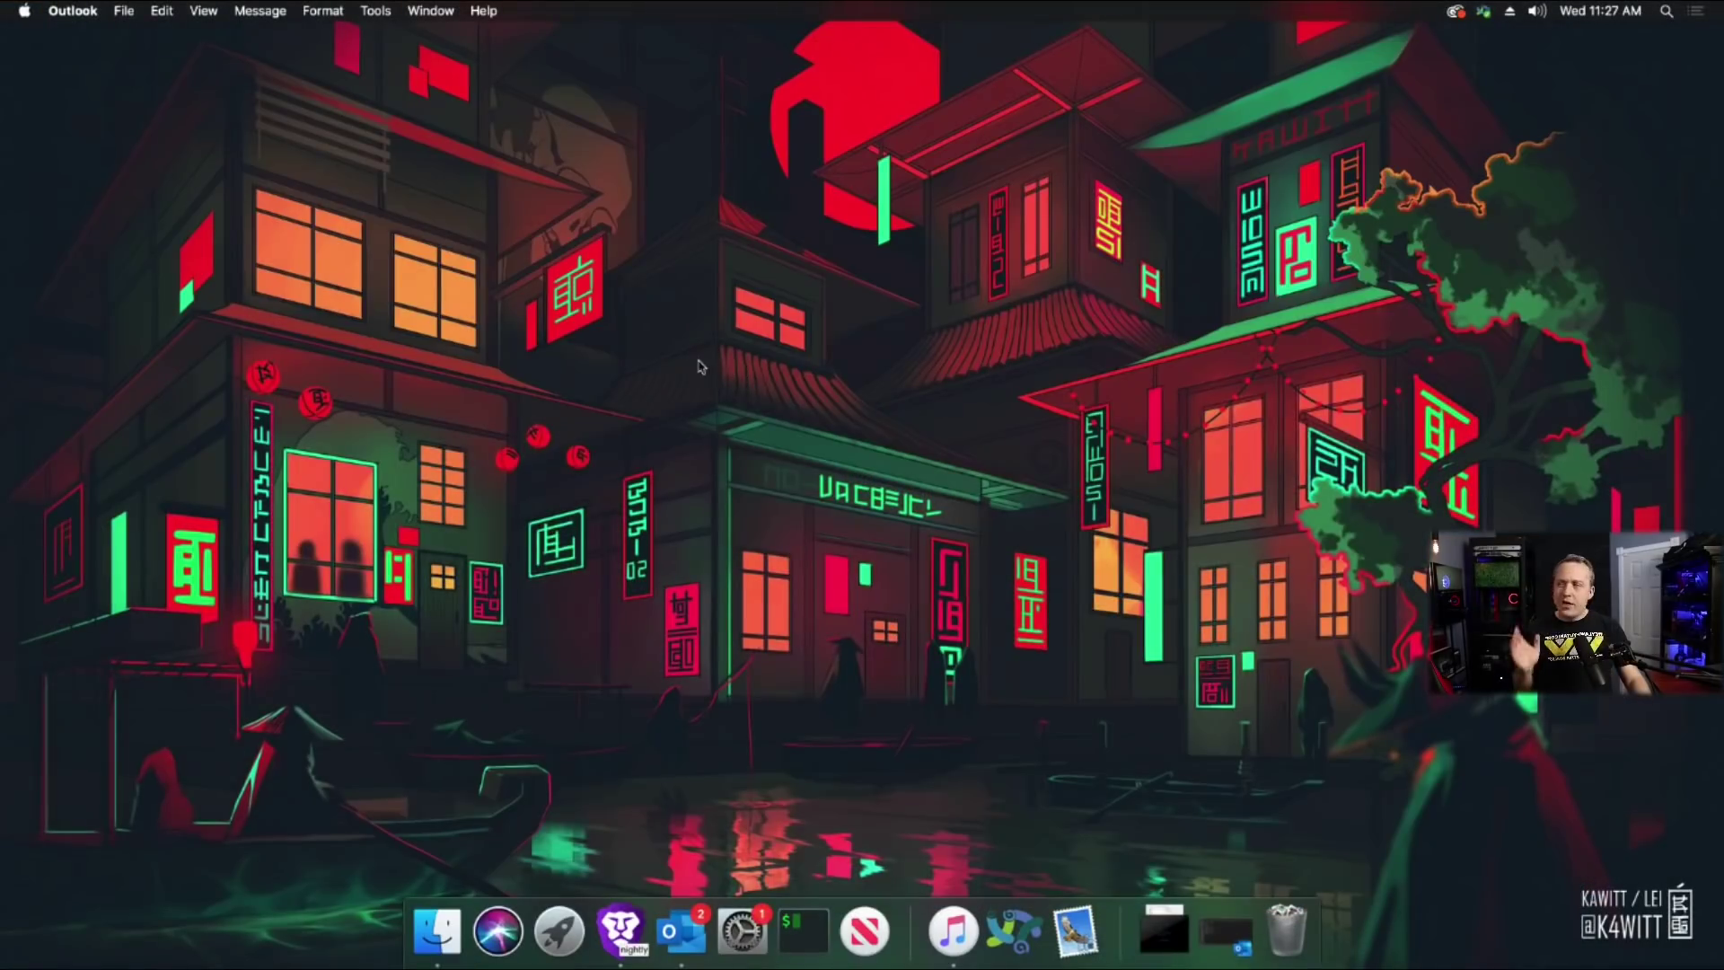
Open Energy Saver via the Apple menu's System Preferences to confirm display sleep is Never.
{"action": "left_click", "coordinate": [26, 11]}
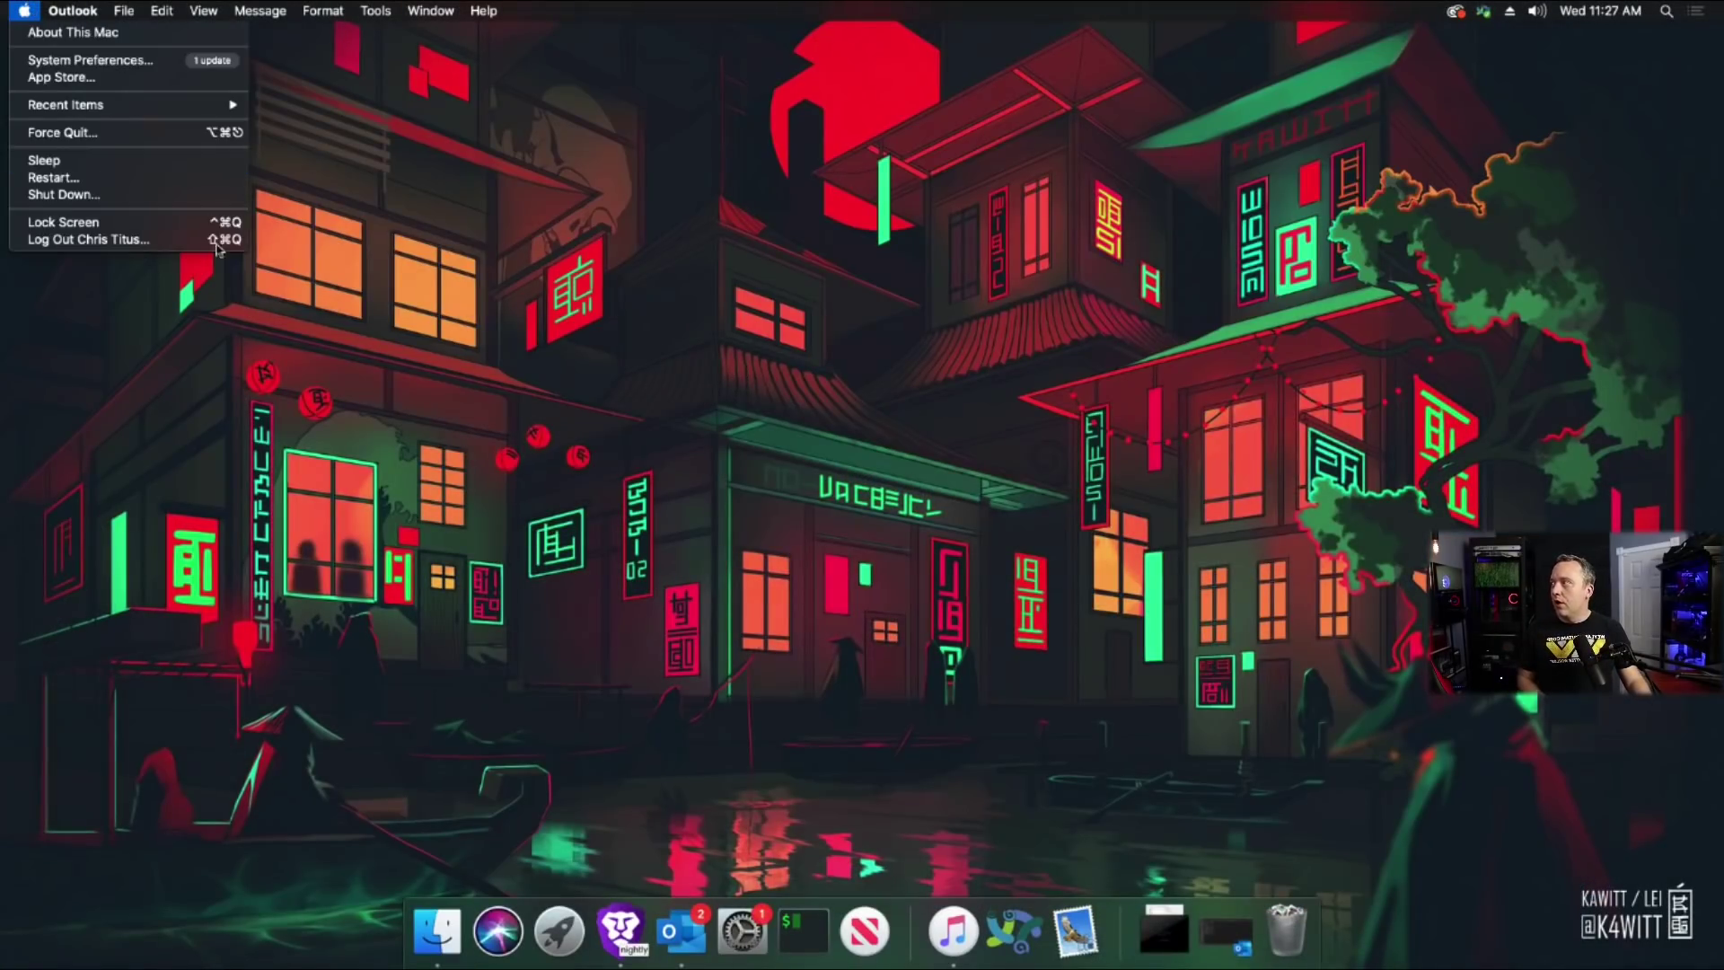
{"action": "left_click", "coordinate": [99, 61]}
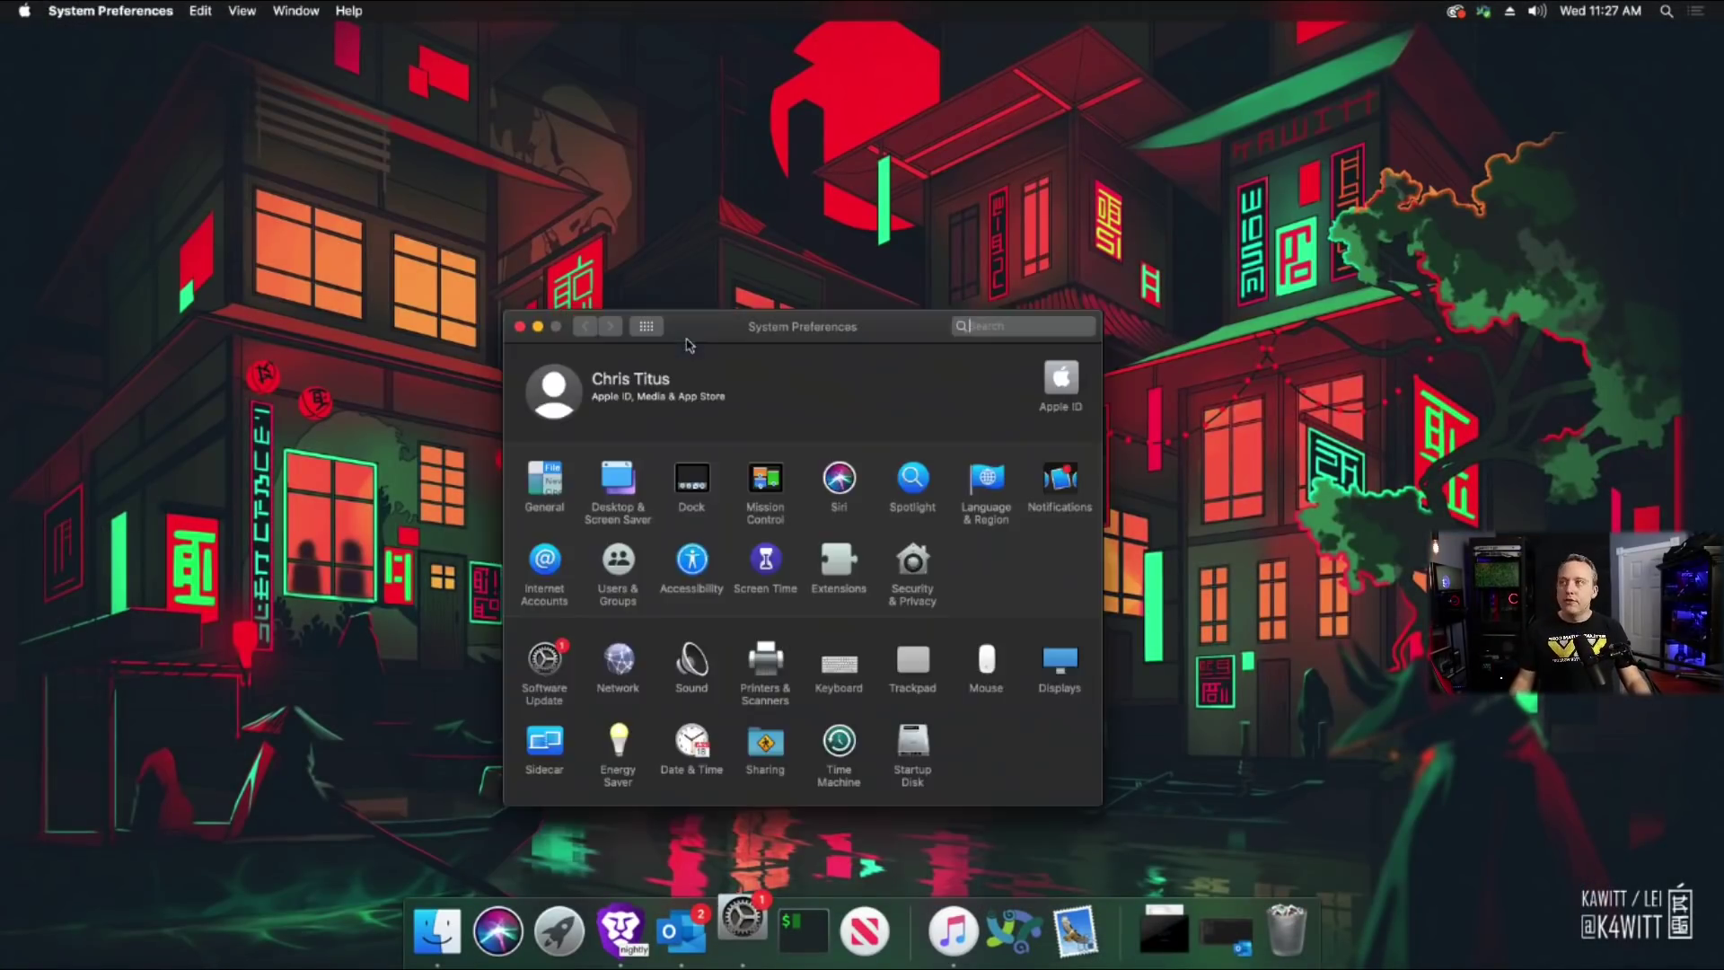
{"action": "left_click", "coordinate": [618, 749]}
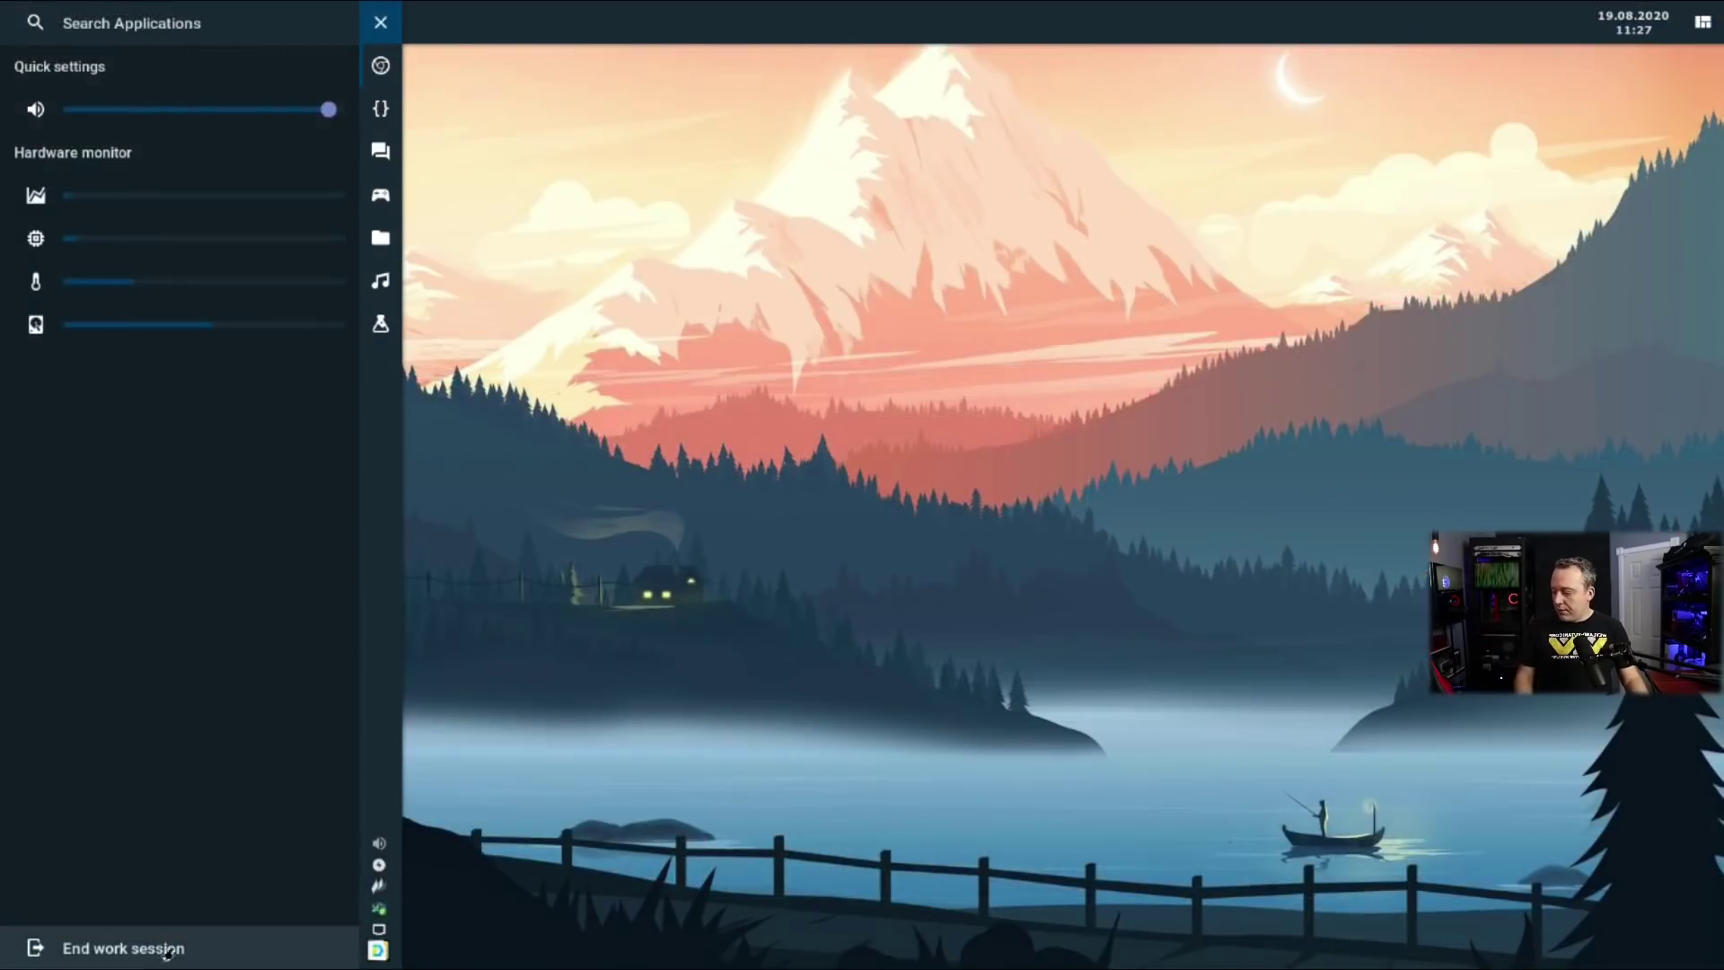
Restart the computer from the session power options to boot into the BIOS.
{"action": "left_click", "coordinate": [90, 948]}
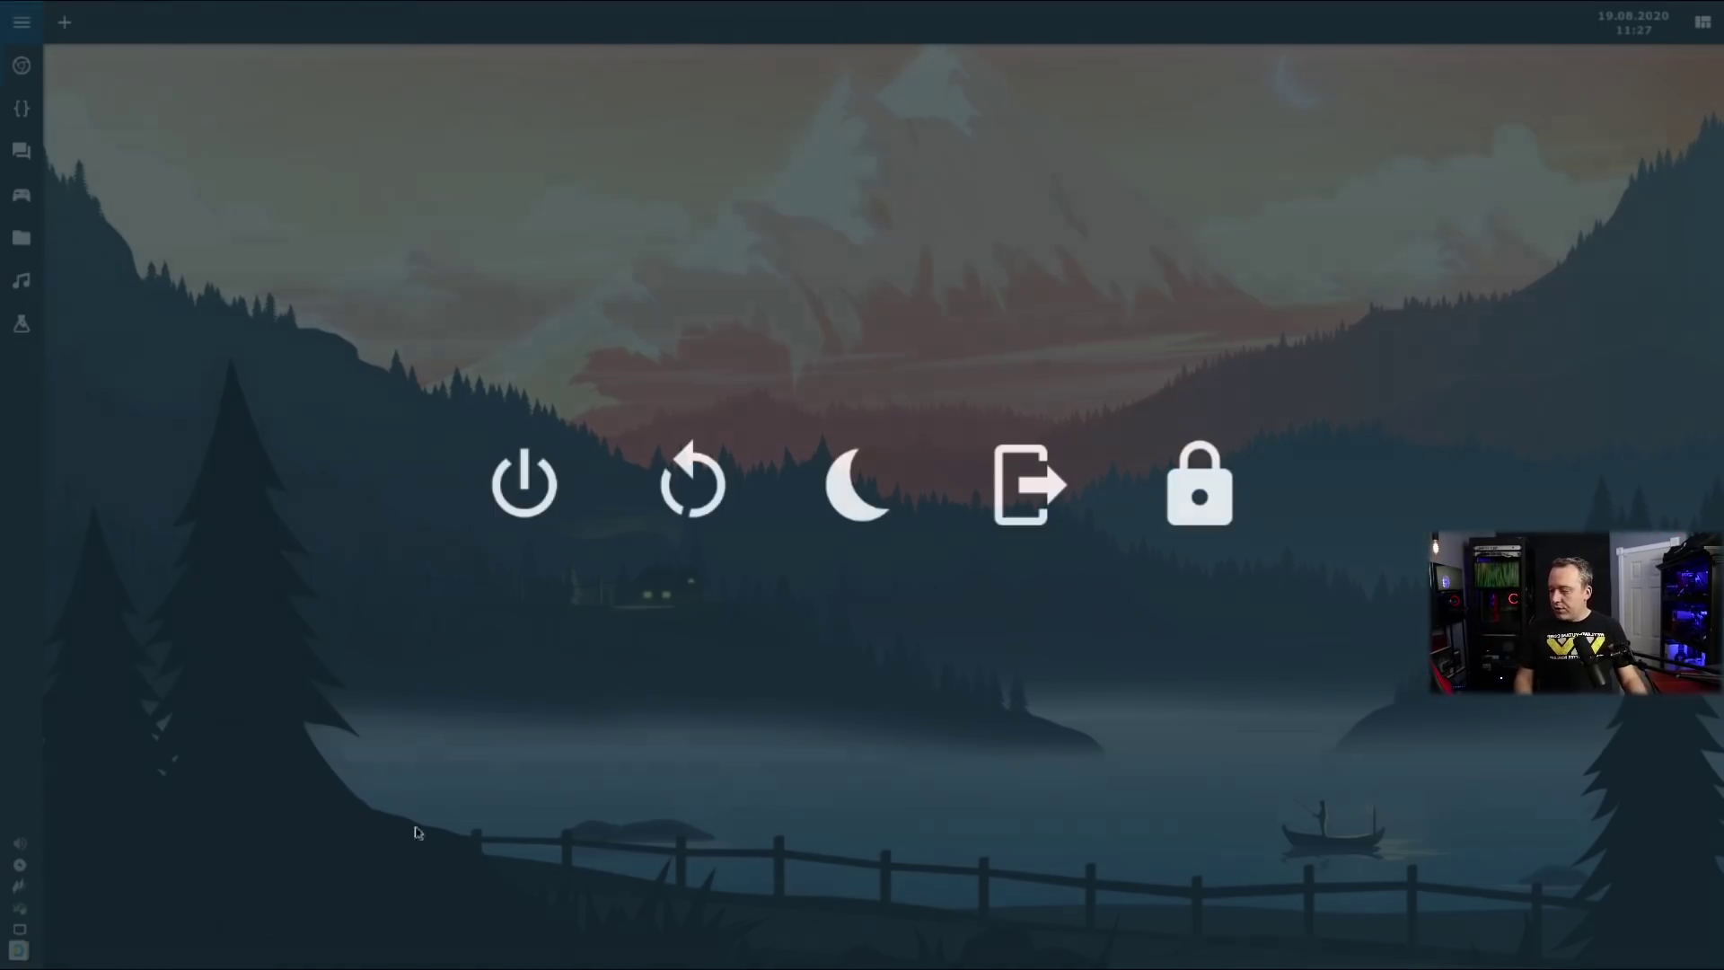
{"action": "left_click", "coordinate": [688, 481]}
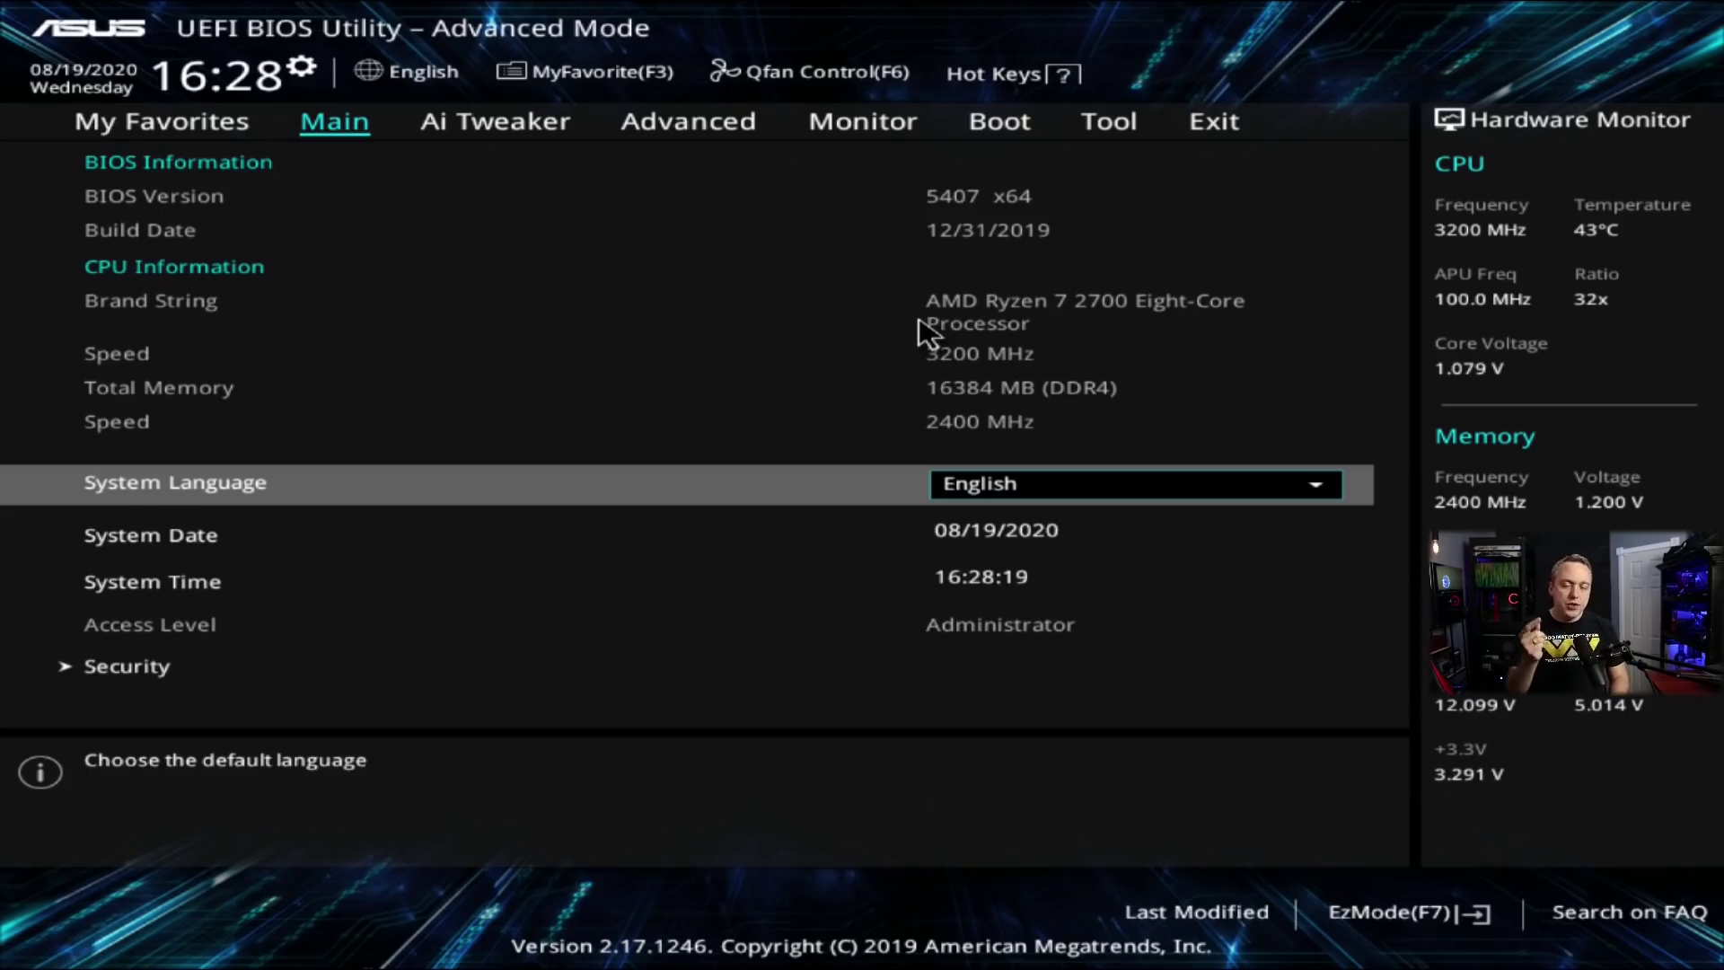
Review the Ai Tweaker overclocking page, then step down the Advanced tab's configuration list.
{"action": "key", "text": "Right"}
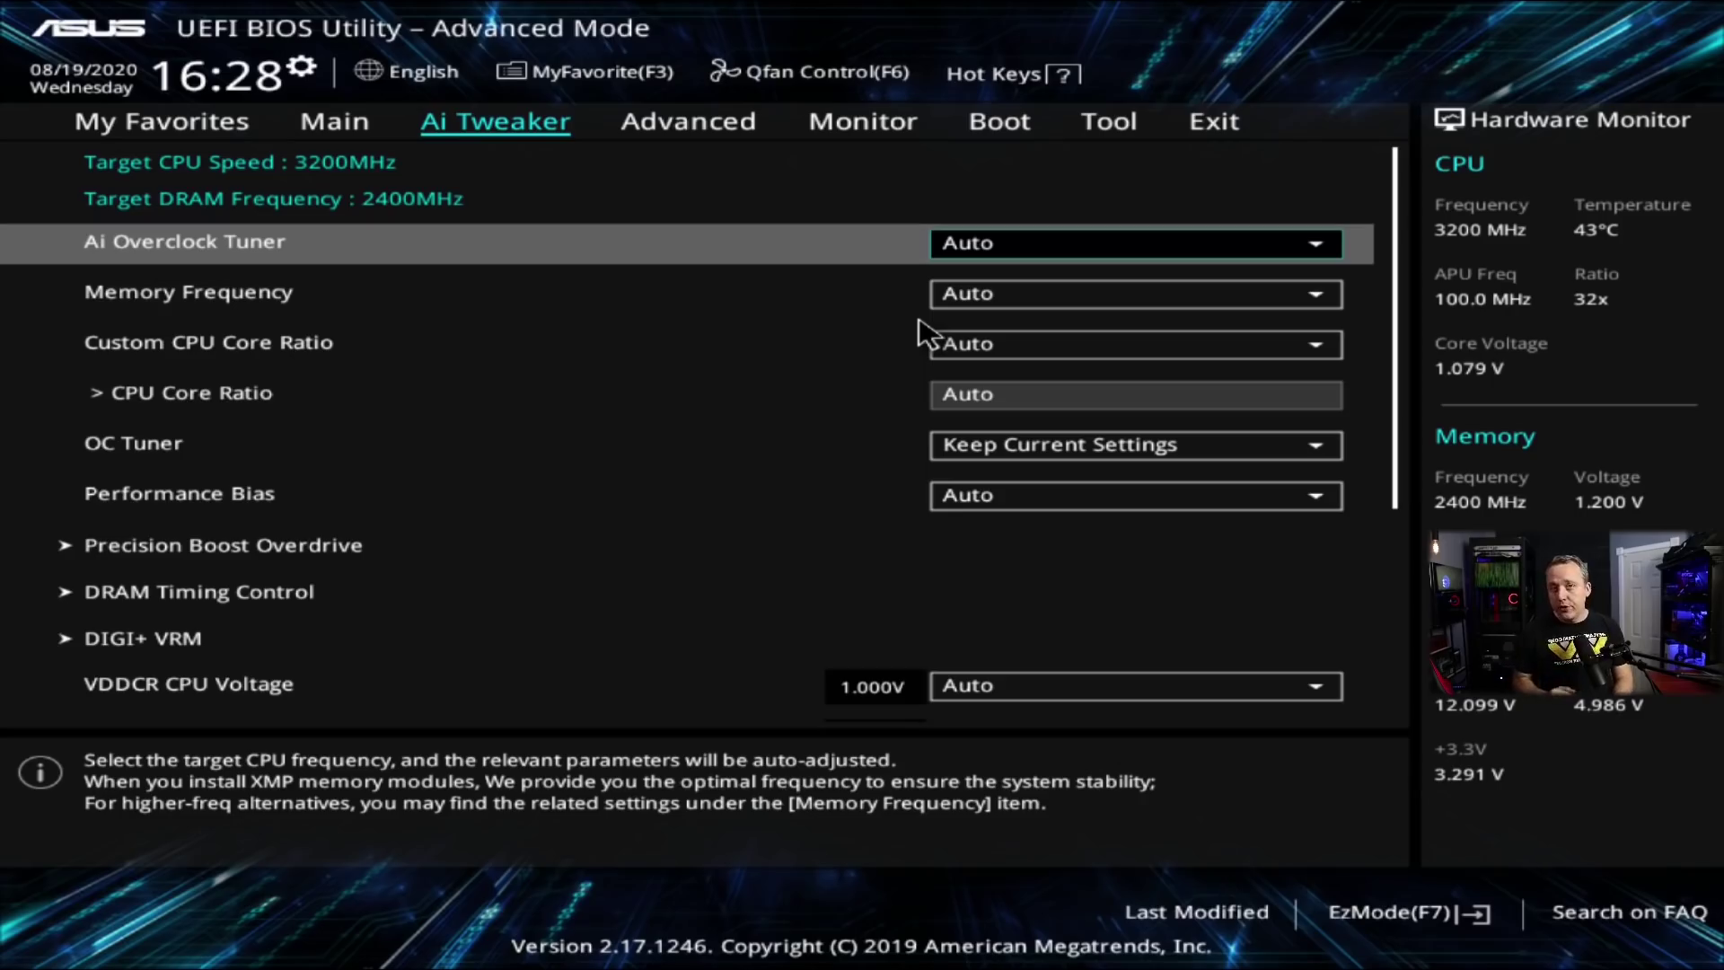
{"action": "key", "text": "Right"}
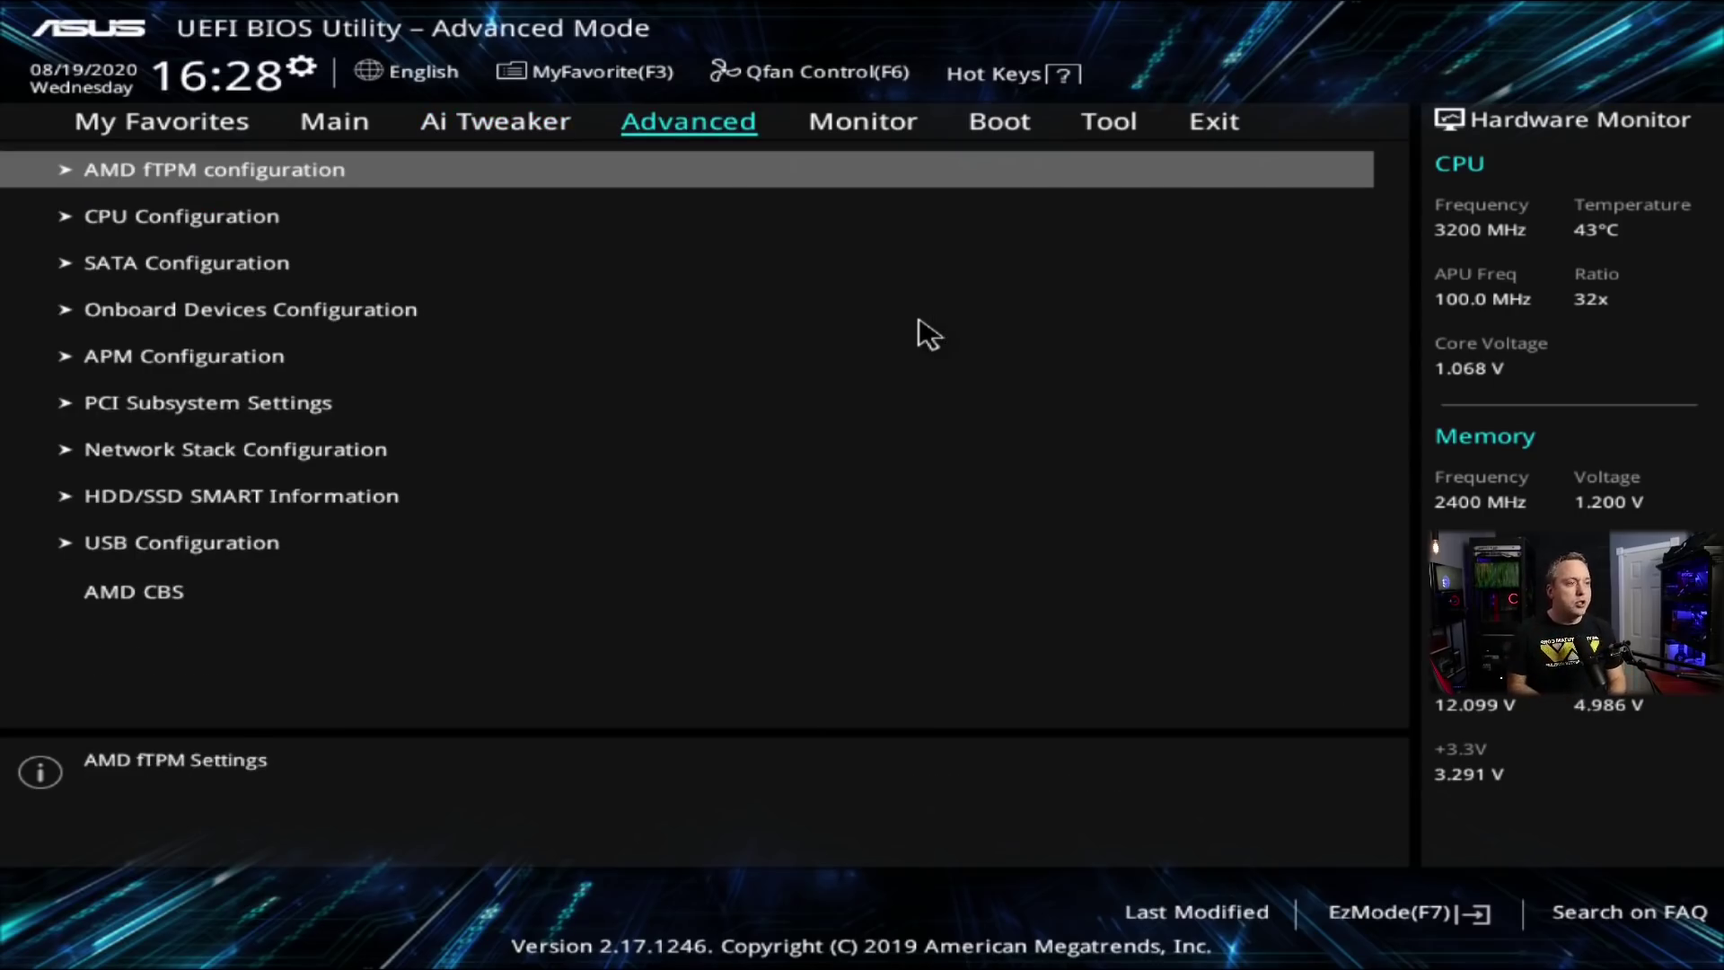
{"action": "key", "text": "Left"}
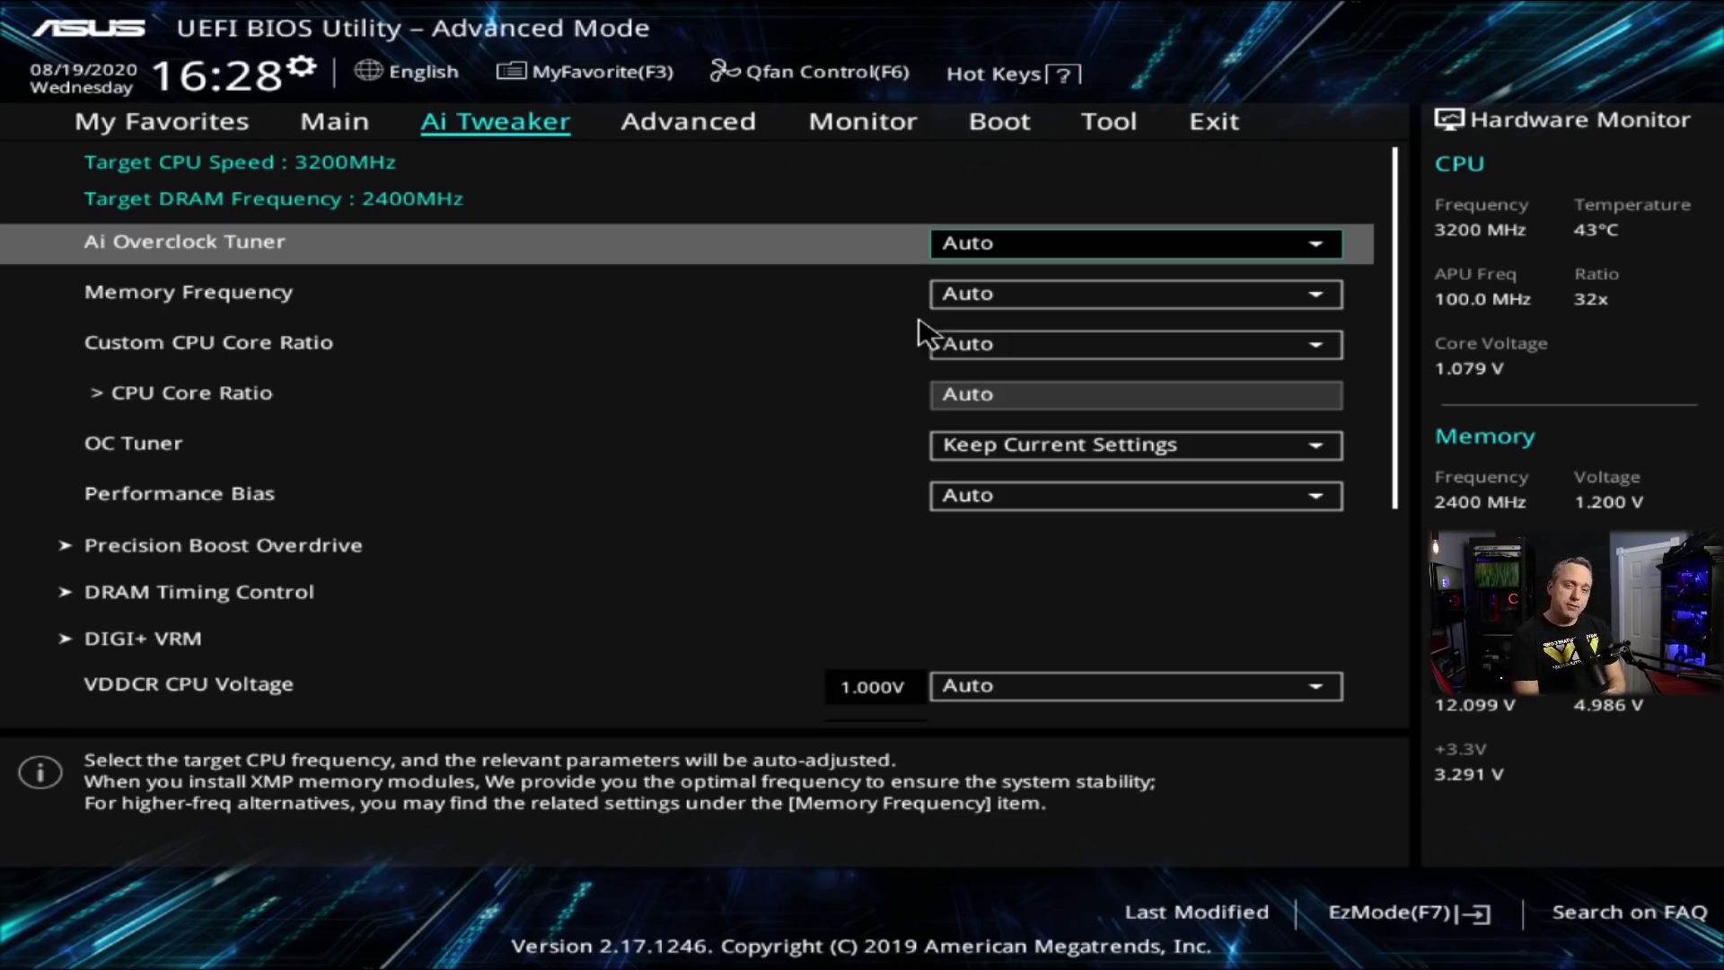
{"action": "key", "text": "Down"}
{"action": "key", "text": "Down"}
{"action": "key", "text": "Down"}
{"action": "key", "text": "Down"}
{"action": "key", "text": "Down"}
{"action": "key", "text": "Down"}
{"action": "key", "text": "Right"}
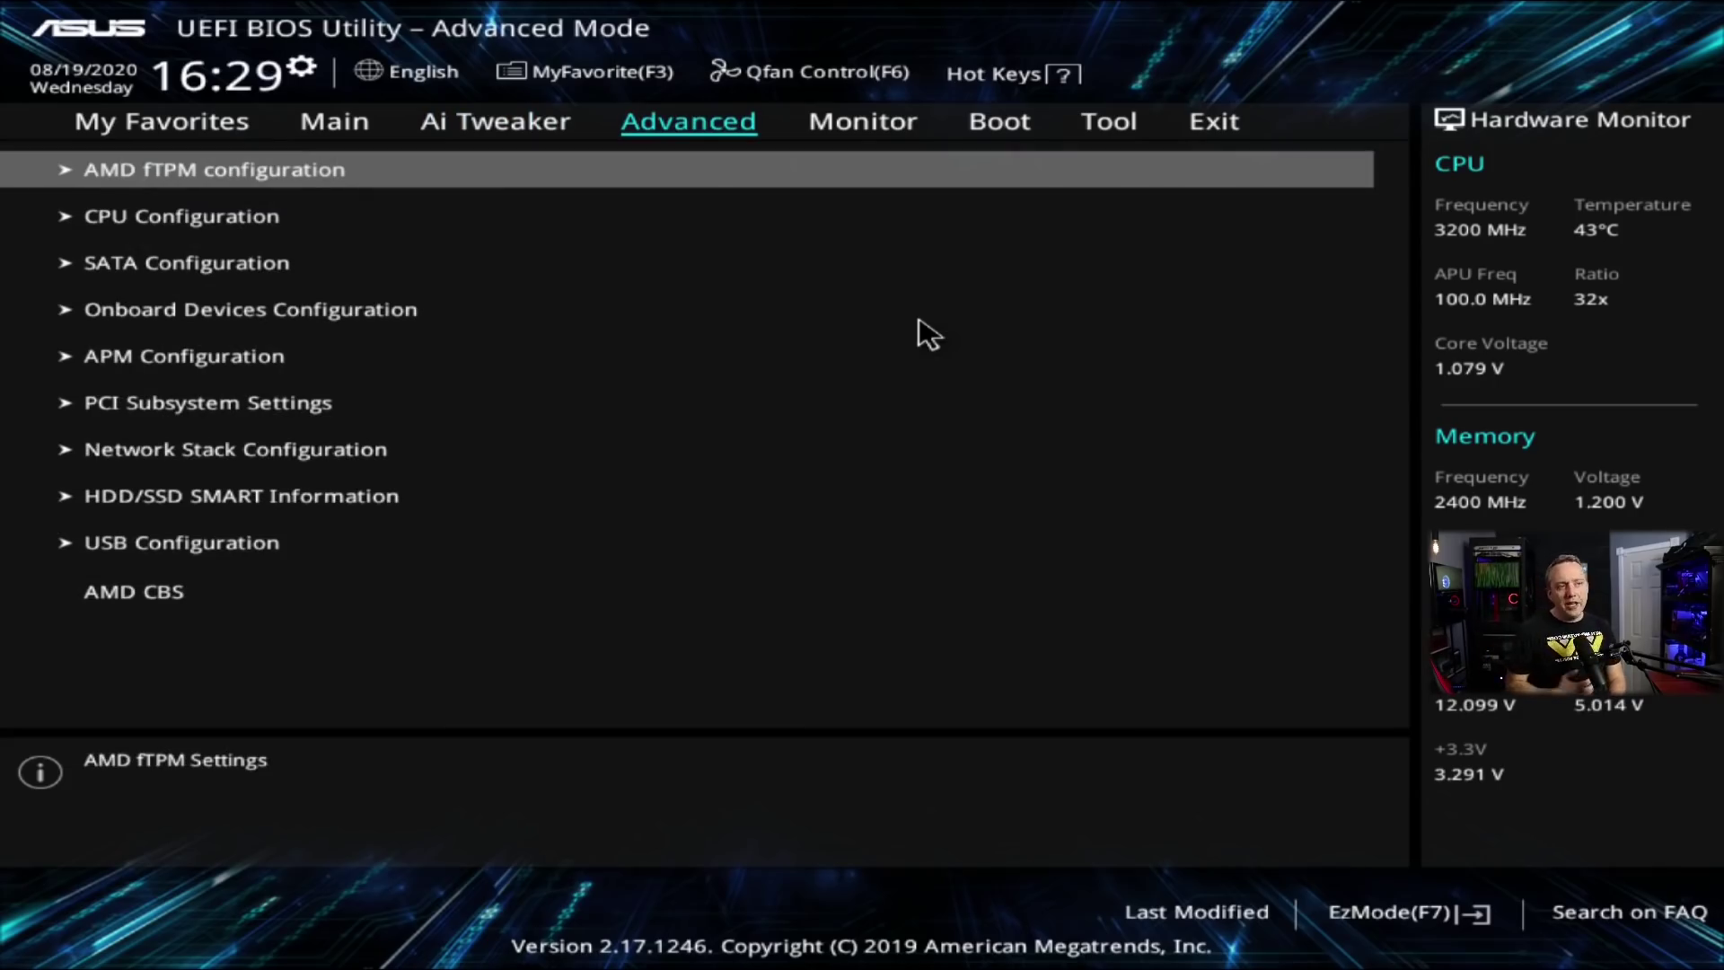
{"action": "key", "text": "Down"}
{"action": "key", "text": "Down"}
{"action": "key", "text": "Down"}
{"action": "key", "text": "Down"}
{"action": "key", "text": "Down"}
{"action": "key", "text": "Down"}
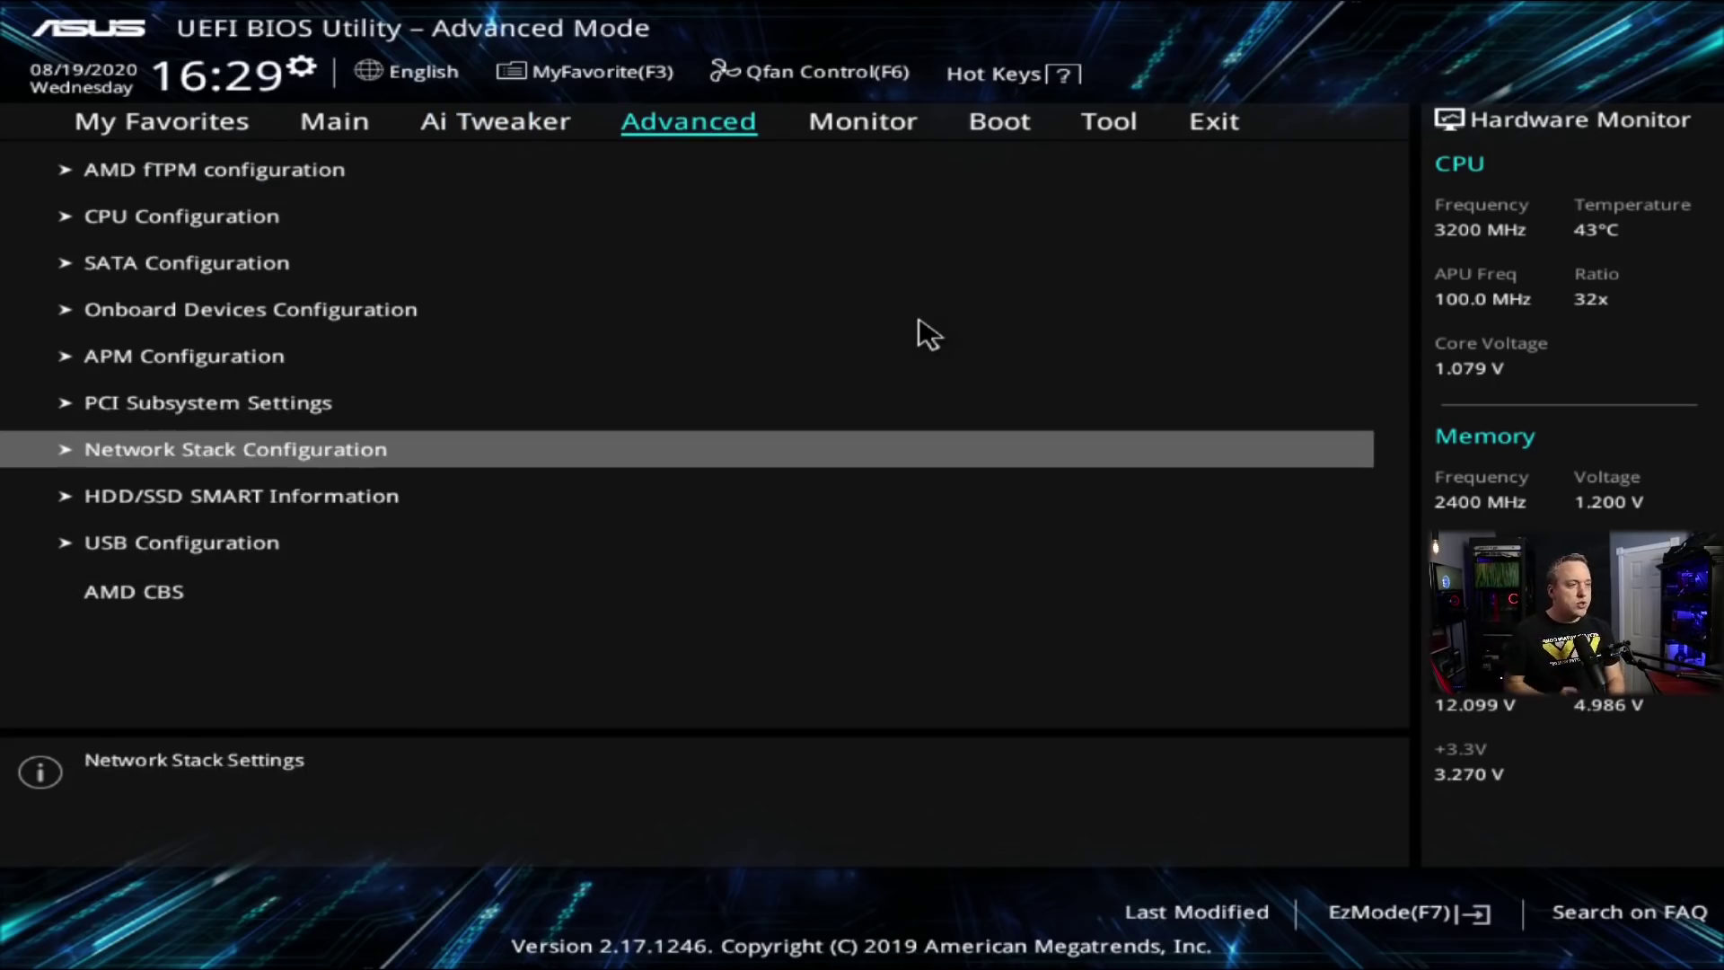
Open AMD CBS and keep Power Supply Idle Control at Typical Current Idle.
{"action": "key", "text": "Down"}
{"action": "key", "text": "Down"}
{"action": "key", "text": "Down"}
{"action": "key", "text": "Return"}
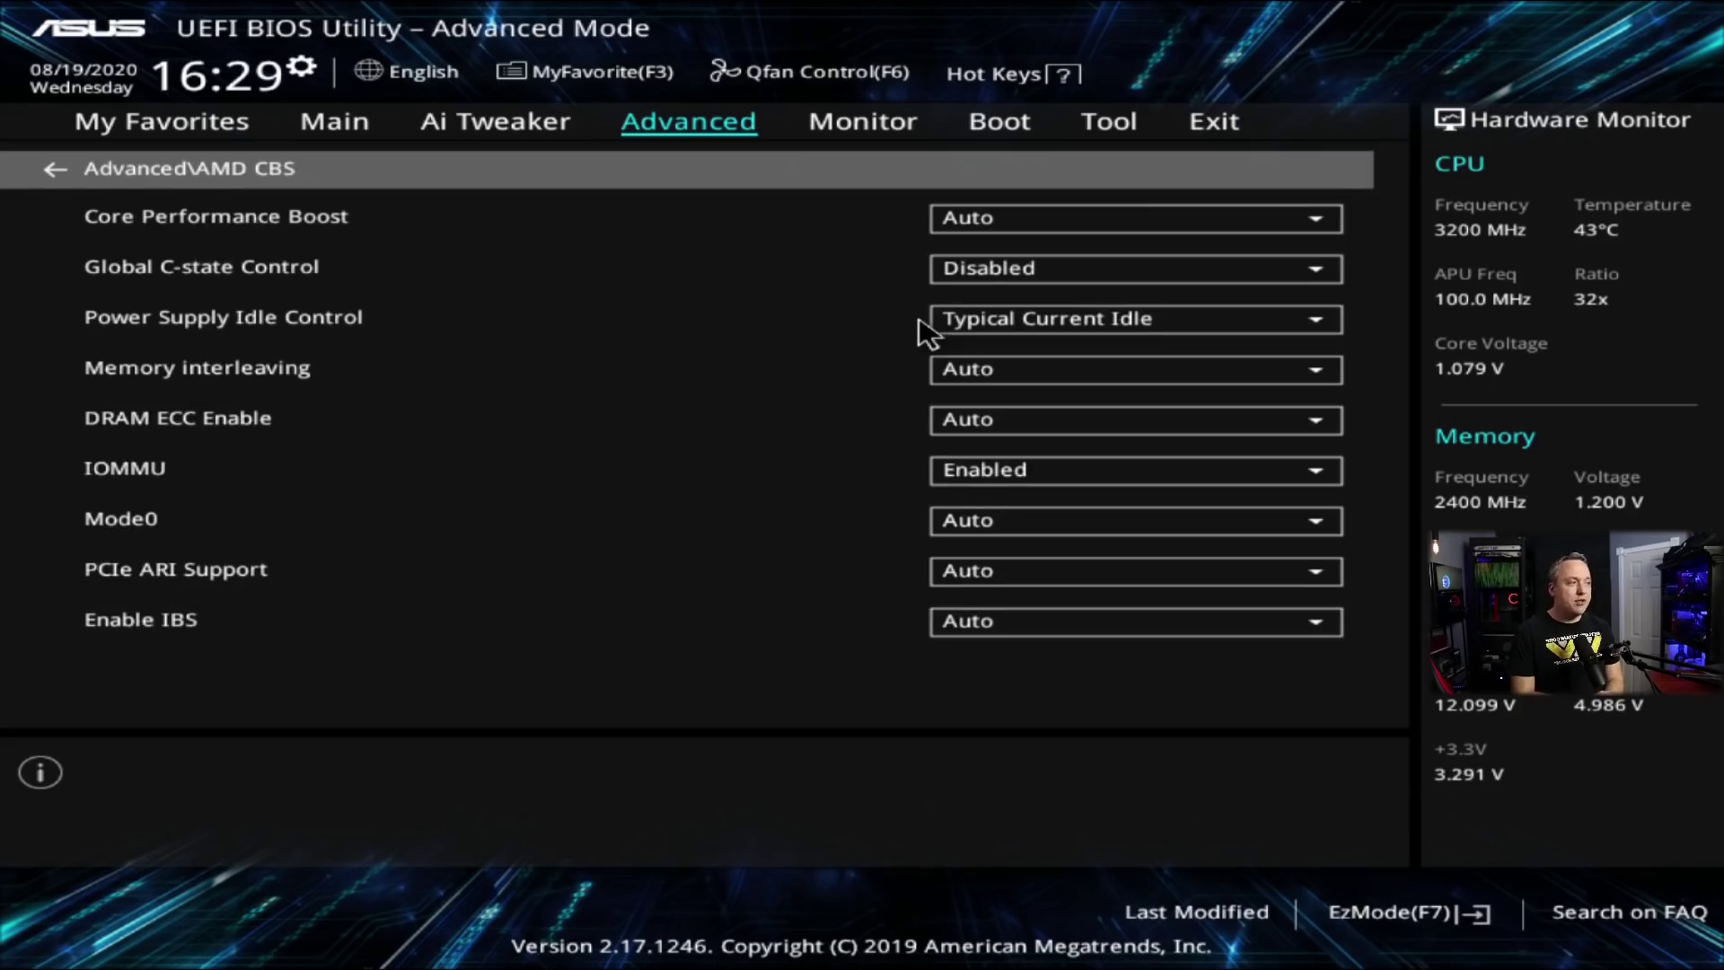
{"action": "key", "text": "Down"}
{"action": "key", "text": "Down"}
{"action": "key", "text": "Down"}
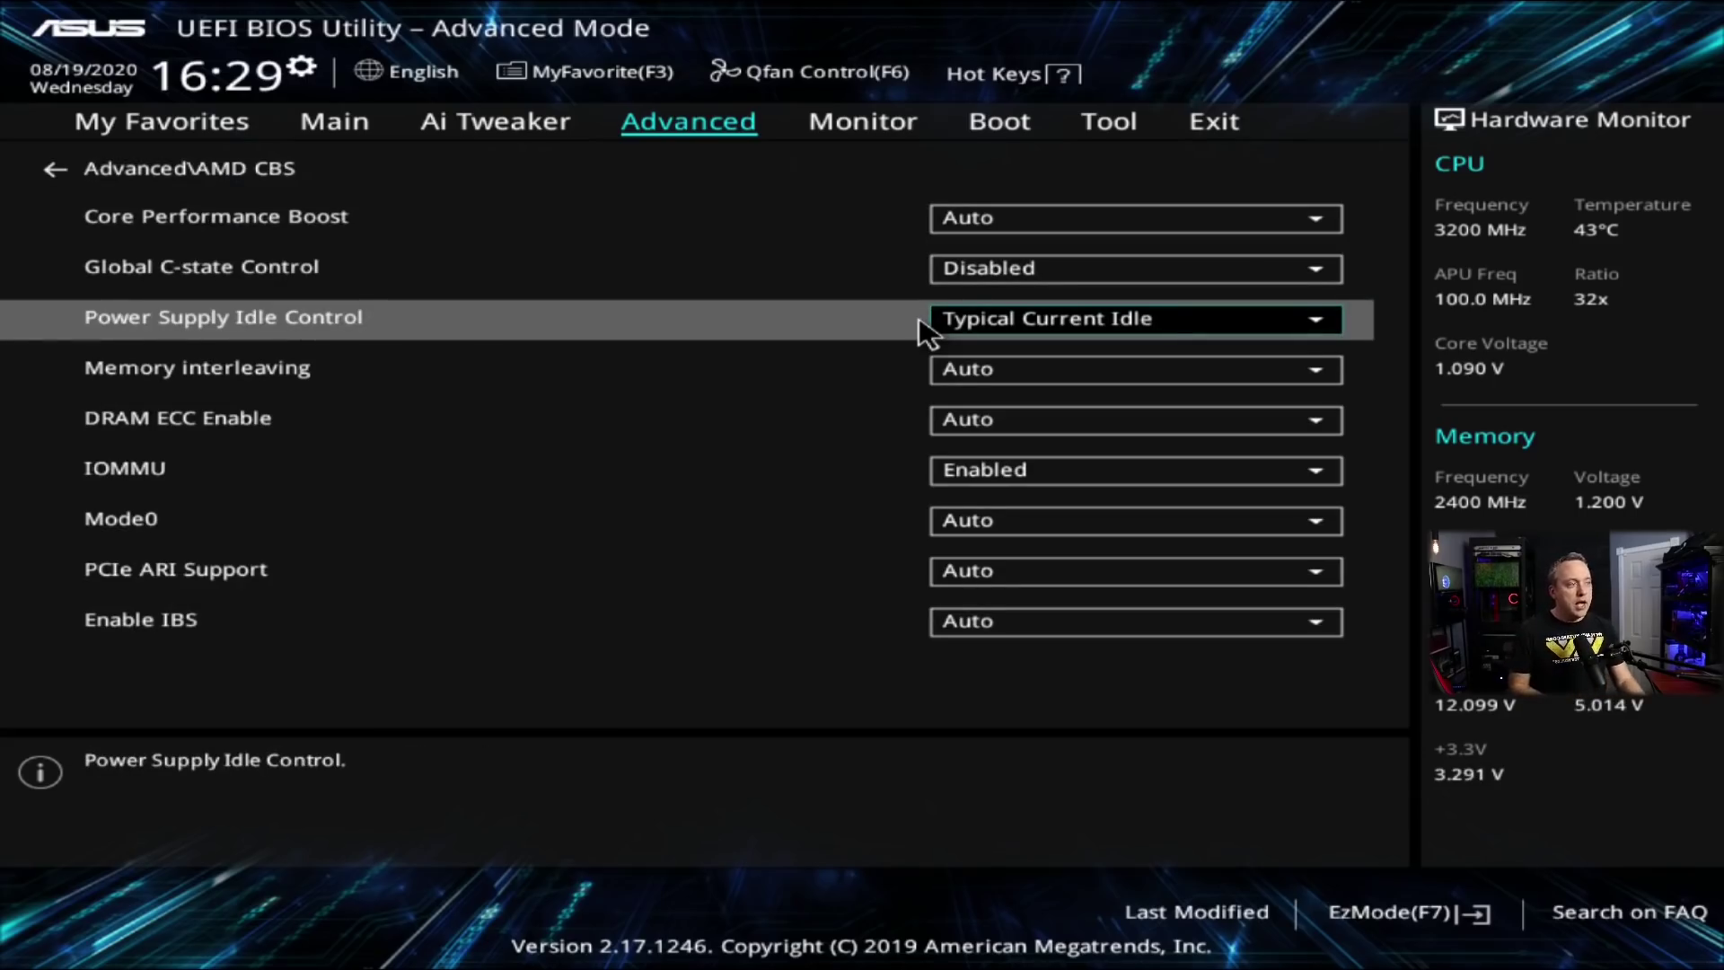
{"action": "left_click", "coordinate": [1095, 318]}
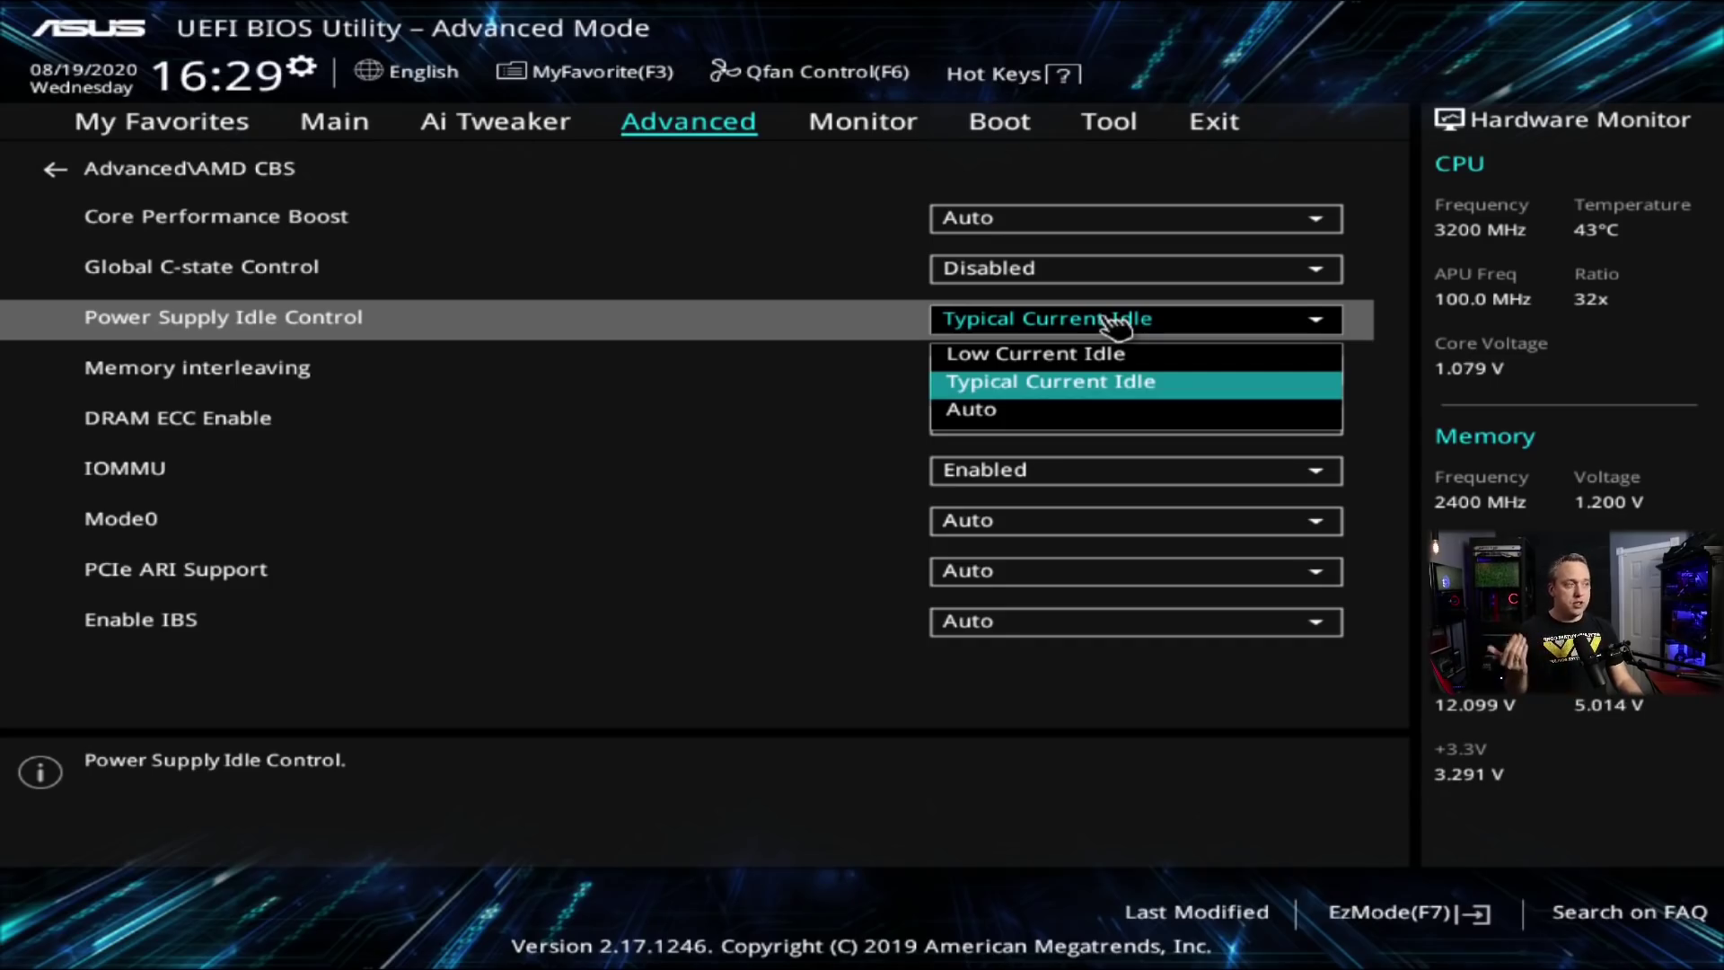
{"action": "left_click", "coordinate": [1176, 325]}
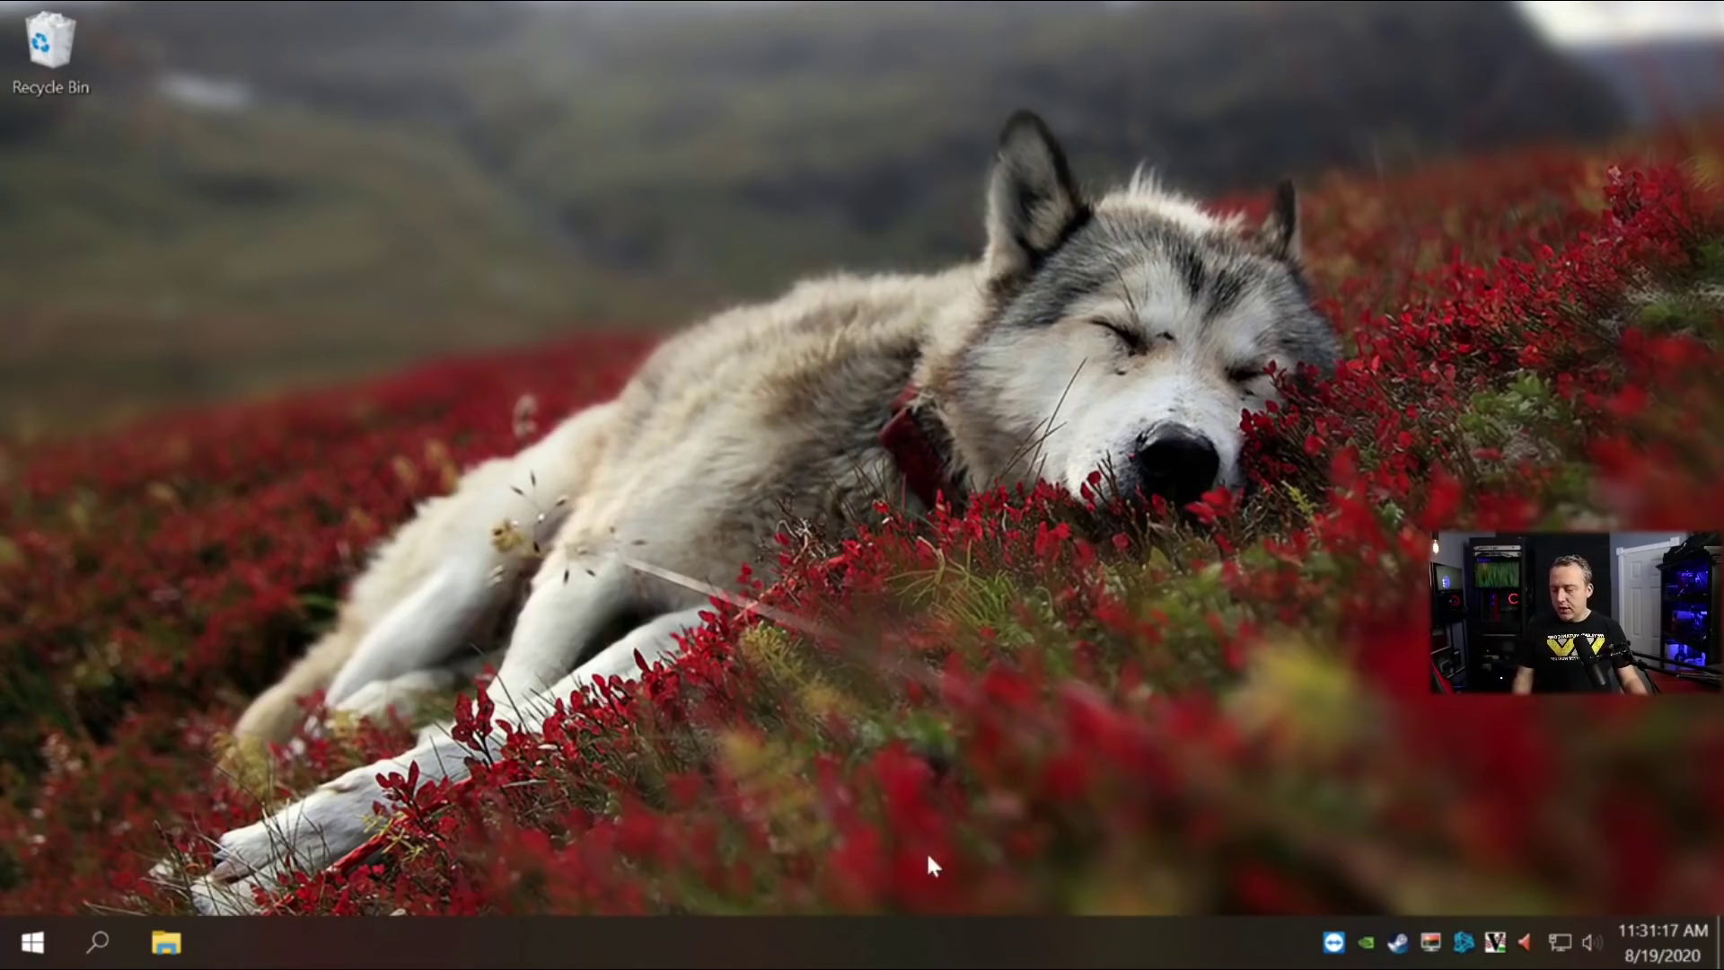
Launch Task Manager, maximize its Performance view, and show the CPU usage details.
{"action": "right_click", "coordinate": [870, 923]}
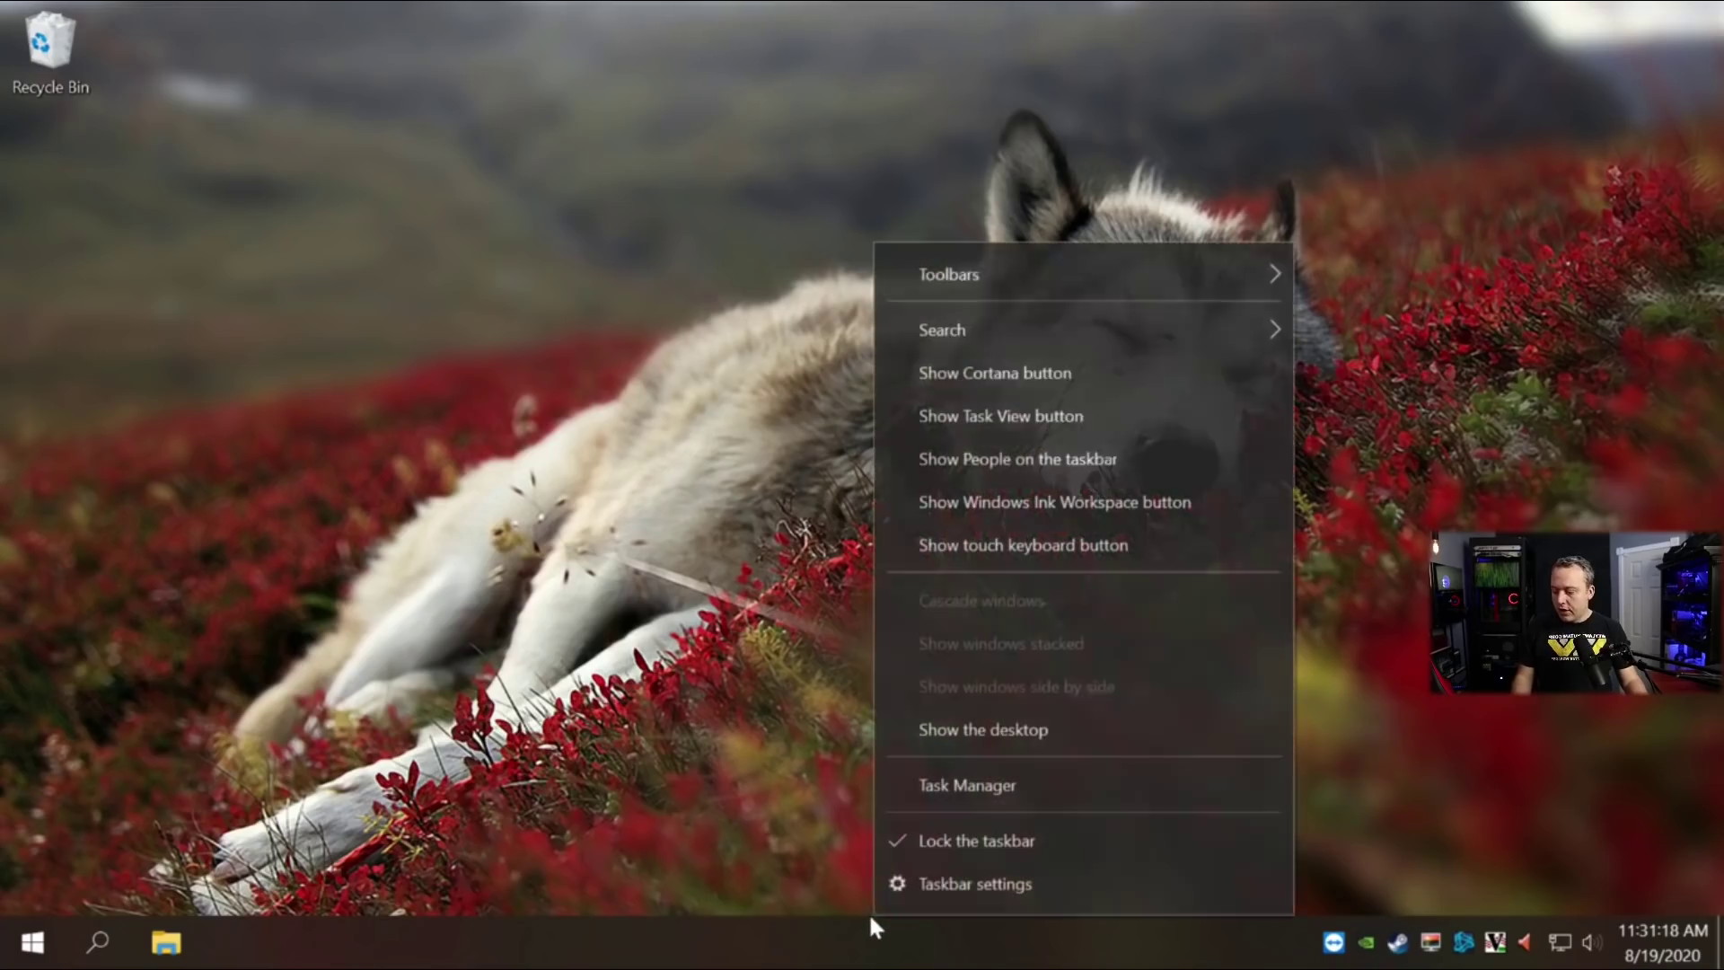
{"action": "left_click", "coordinate": [947, 797]}
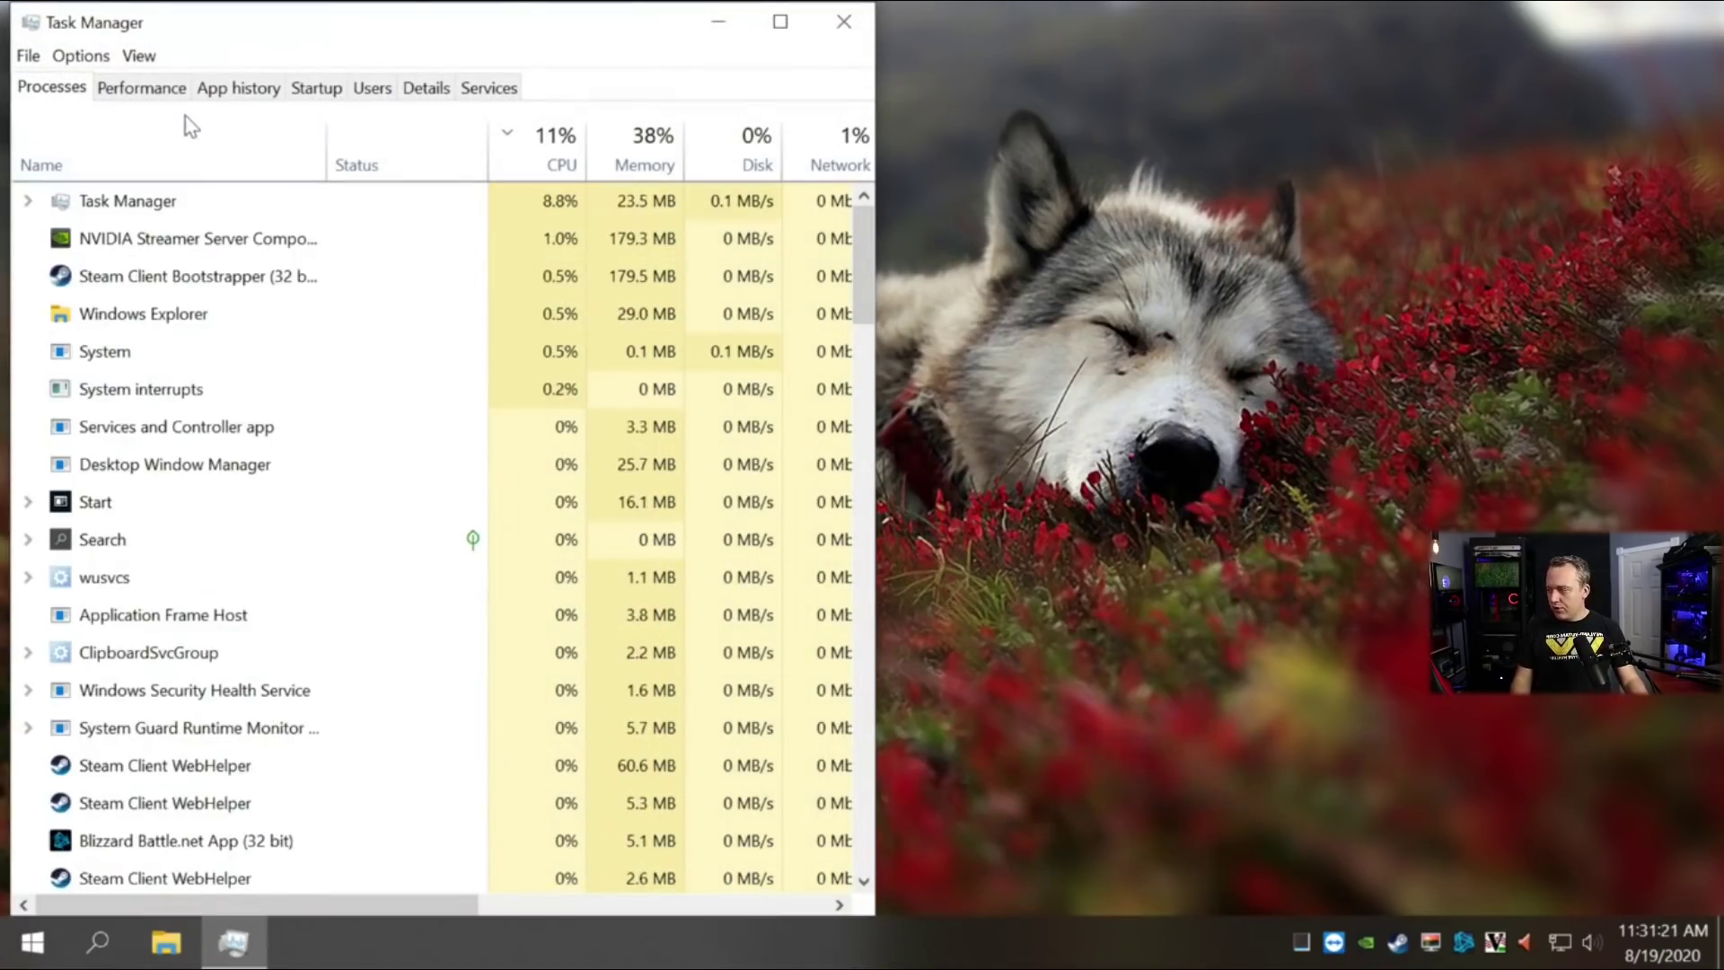
{"action": "left_click", "coordinate": [176, 97]}
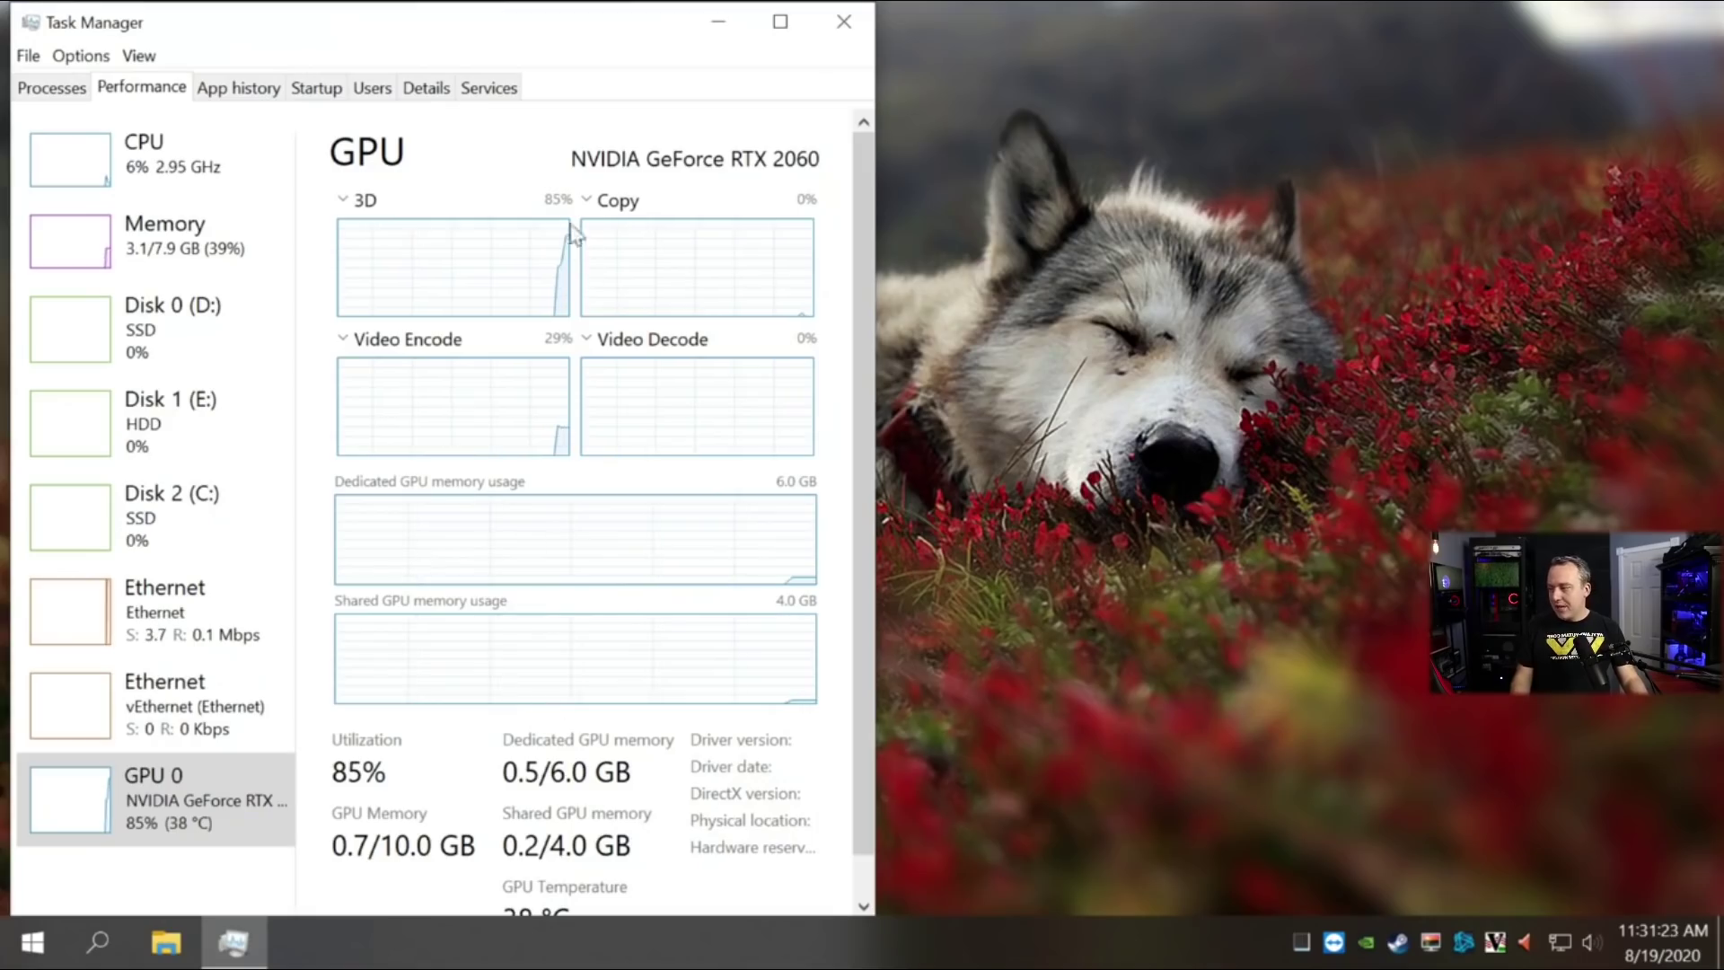
{"action": "double_click", "coordinate": [558, 36]}
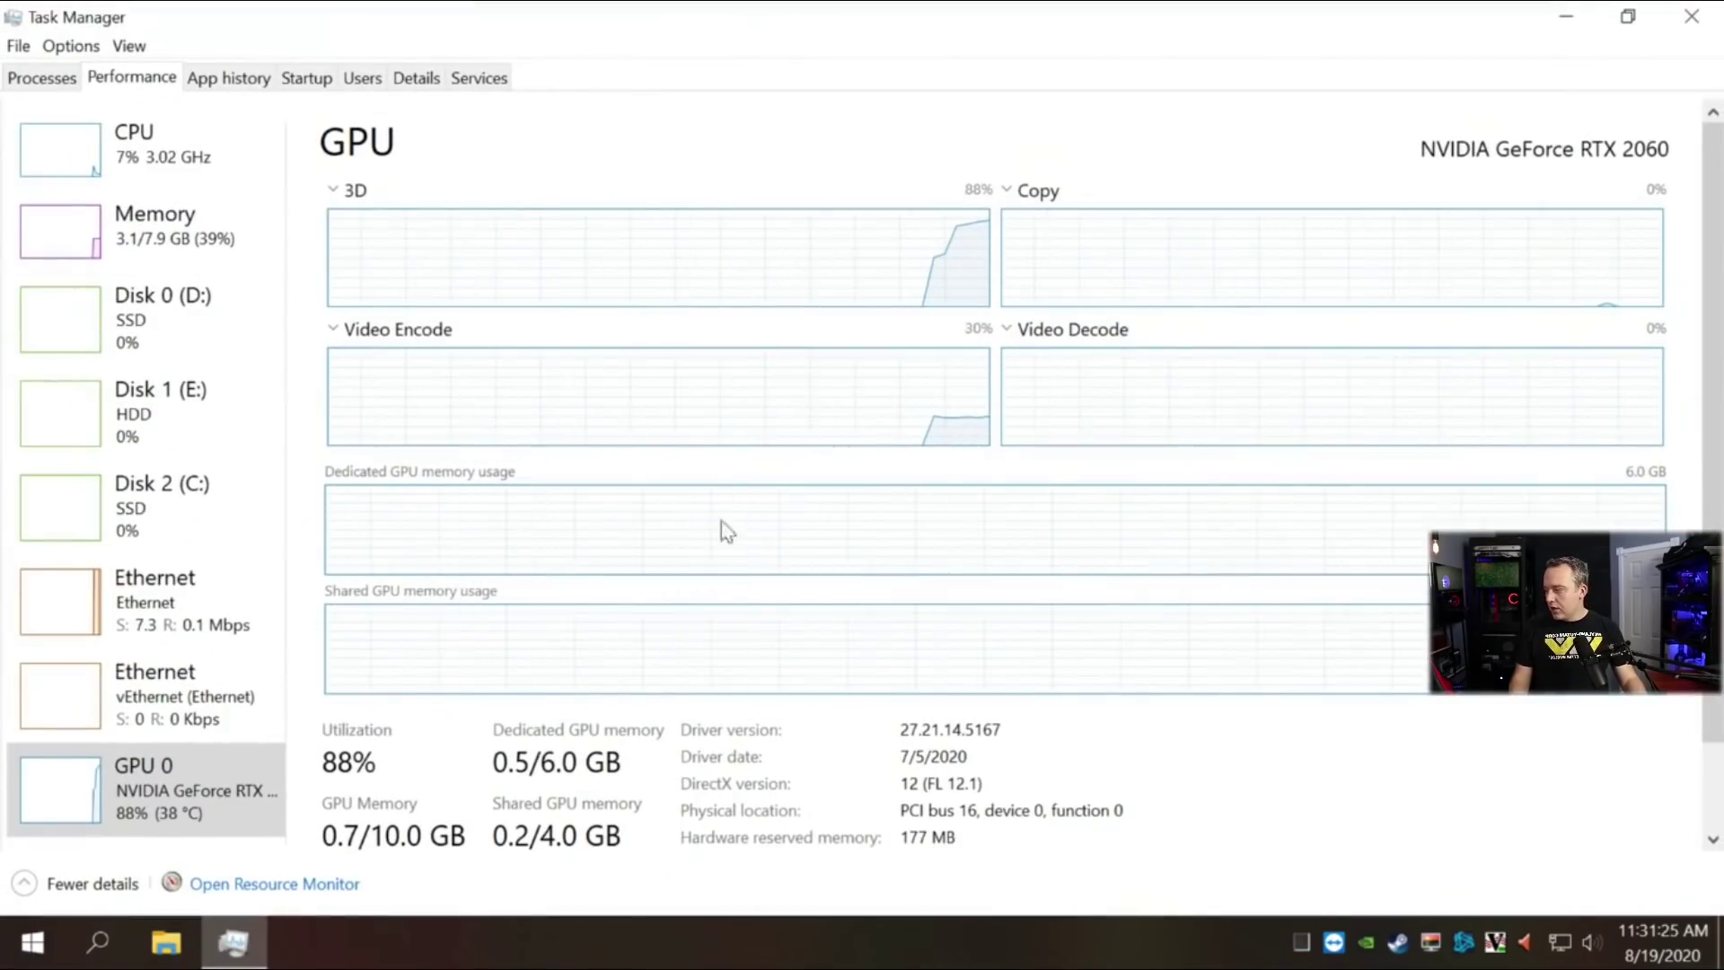
{"action": "left_click", "coordinate": [143, 139]}
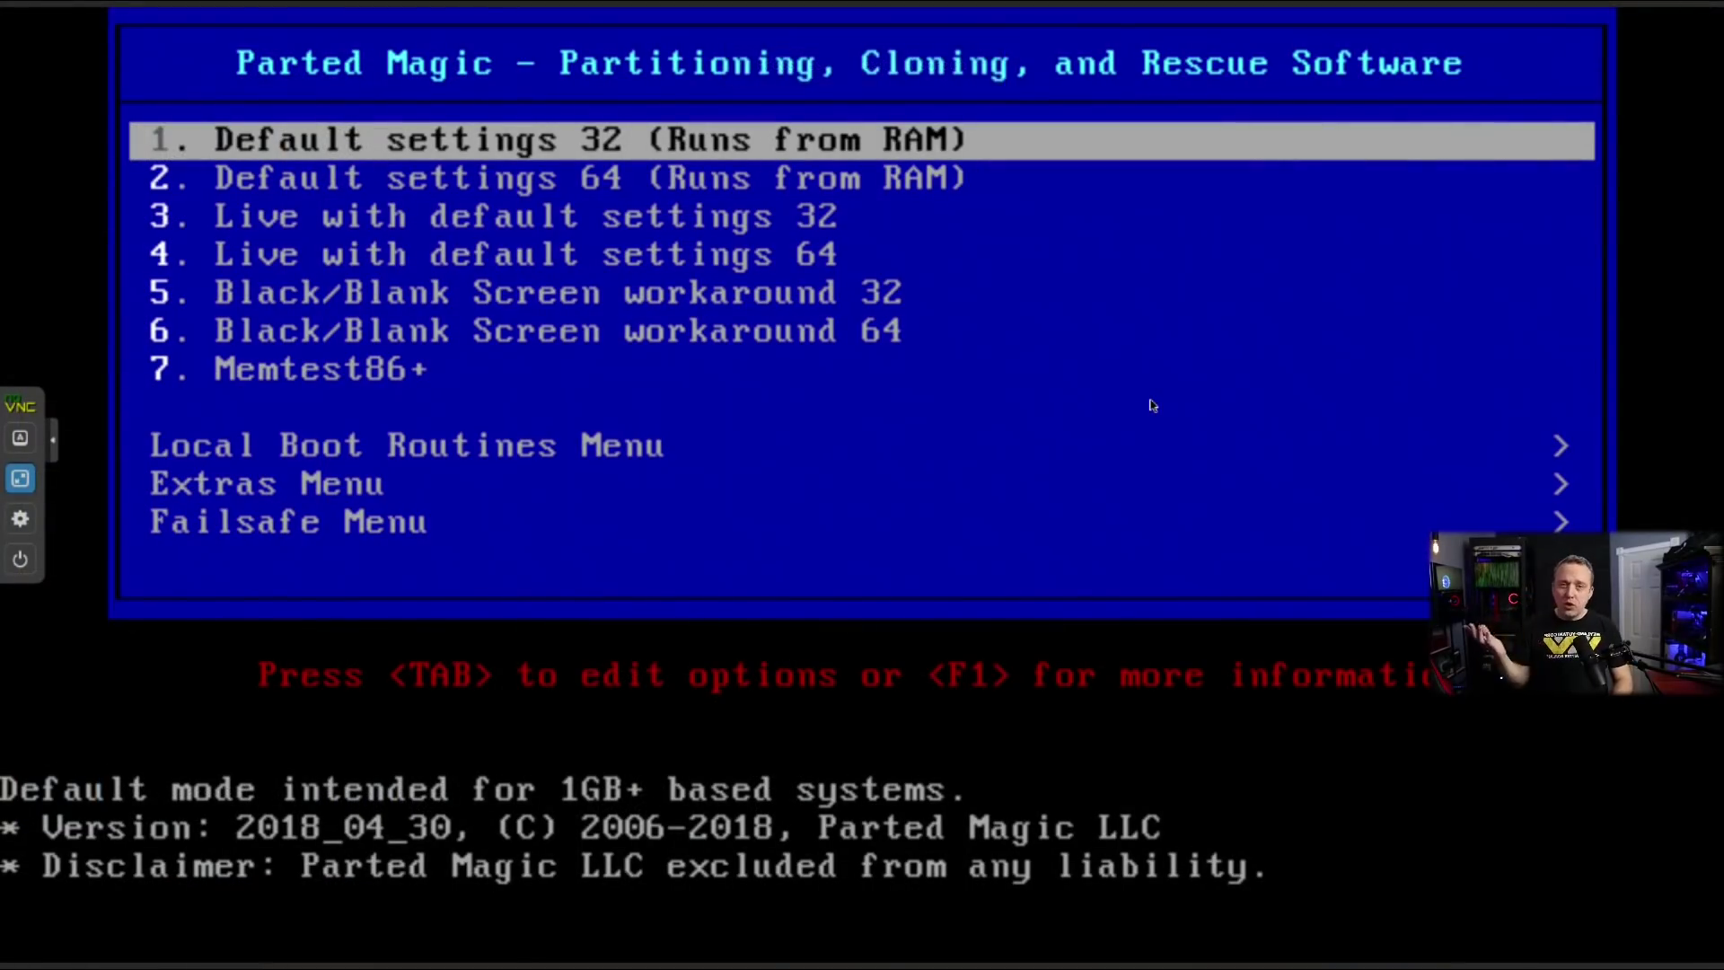
Boot '2. Default settings 64 (Runs from RAM)' and open Parted Magic's application list.
{"action": "key", "text": "Down"}
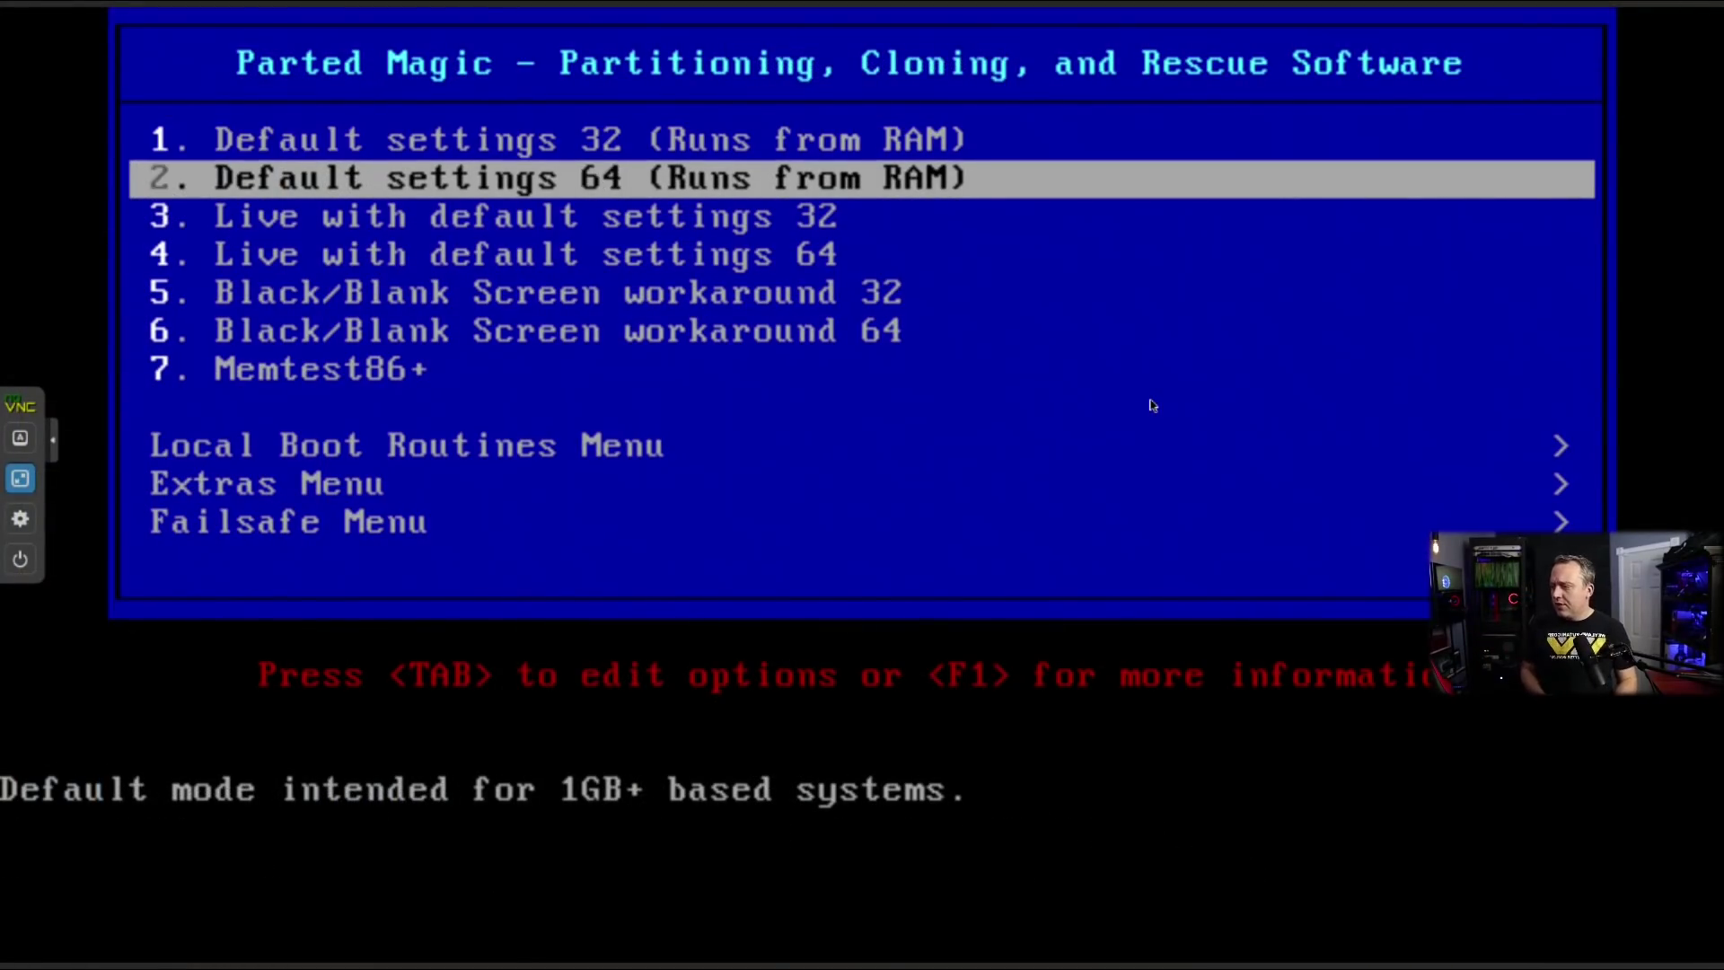
{"action": "key", "text": "Return"}
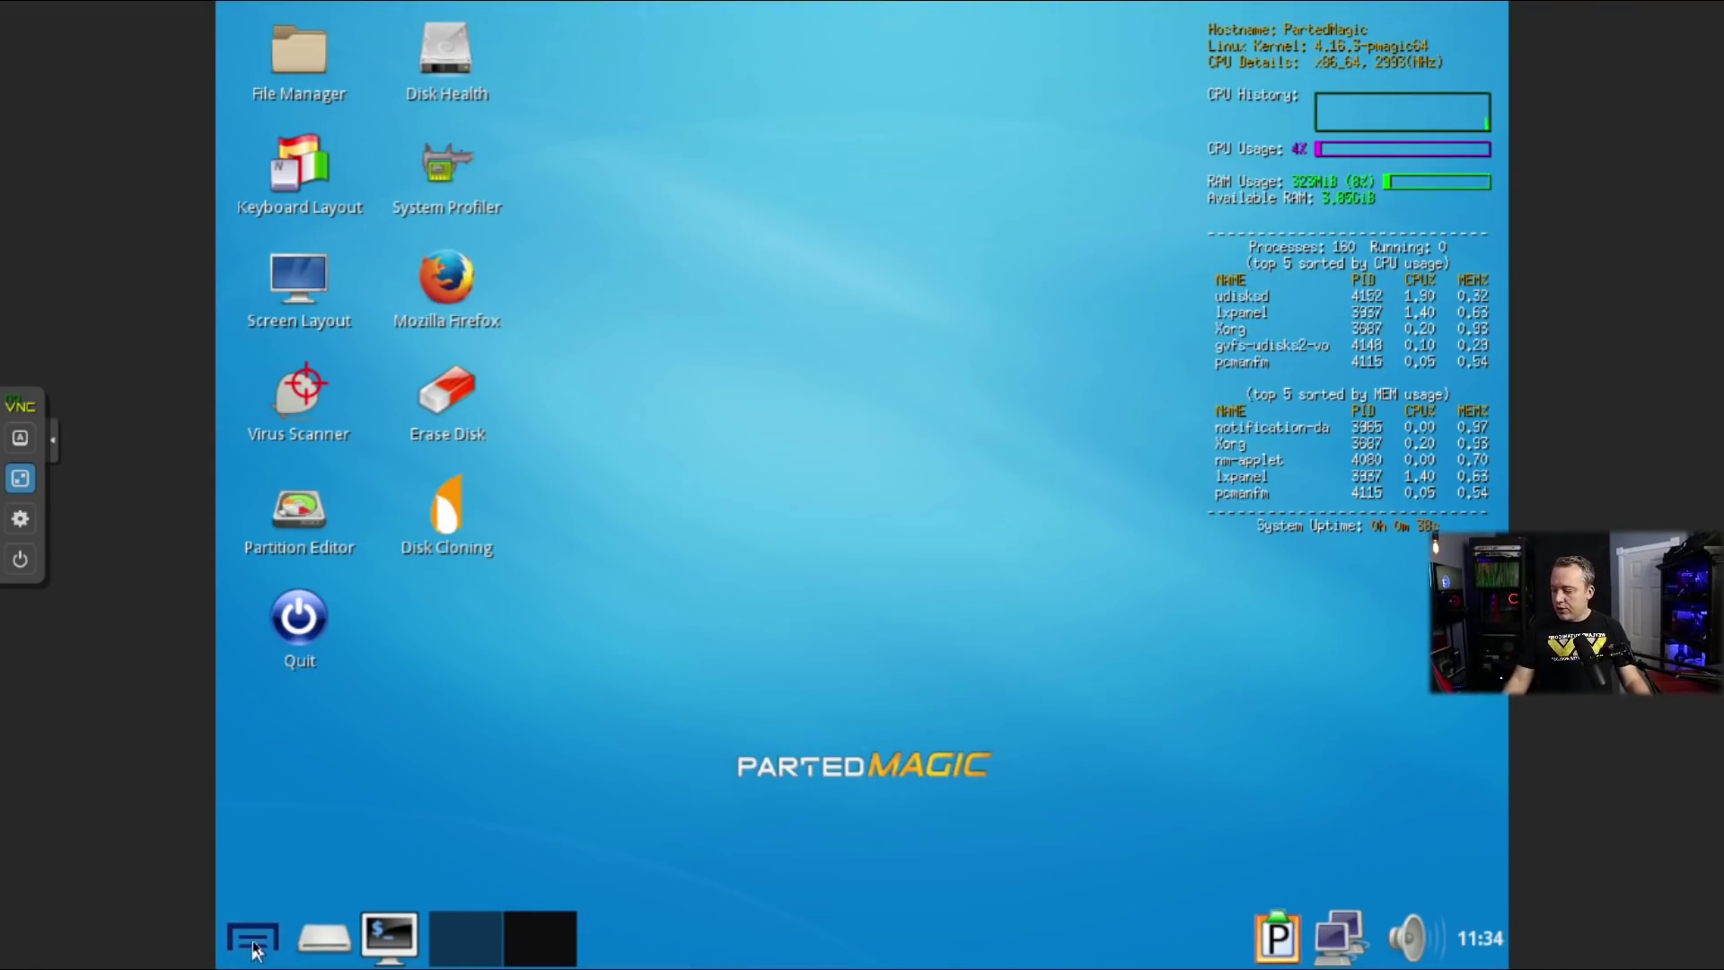
{"action": "left_click", "coordinate": [260, 941]}
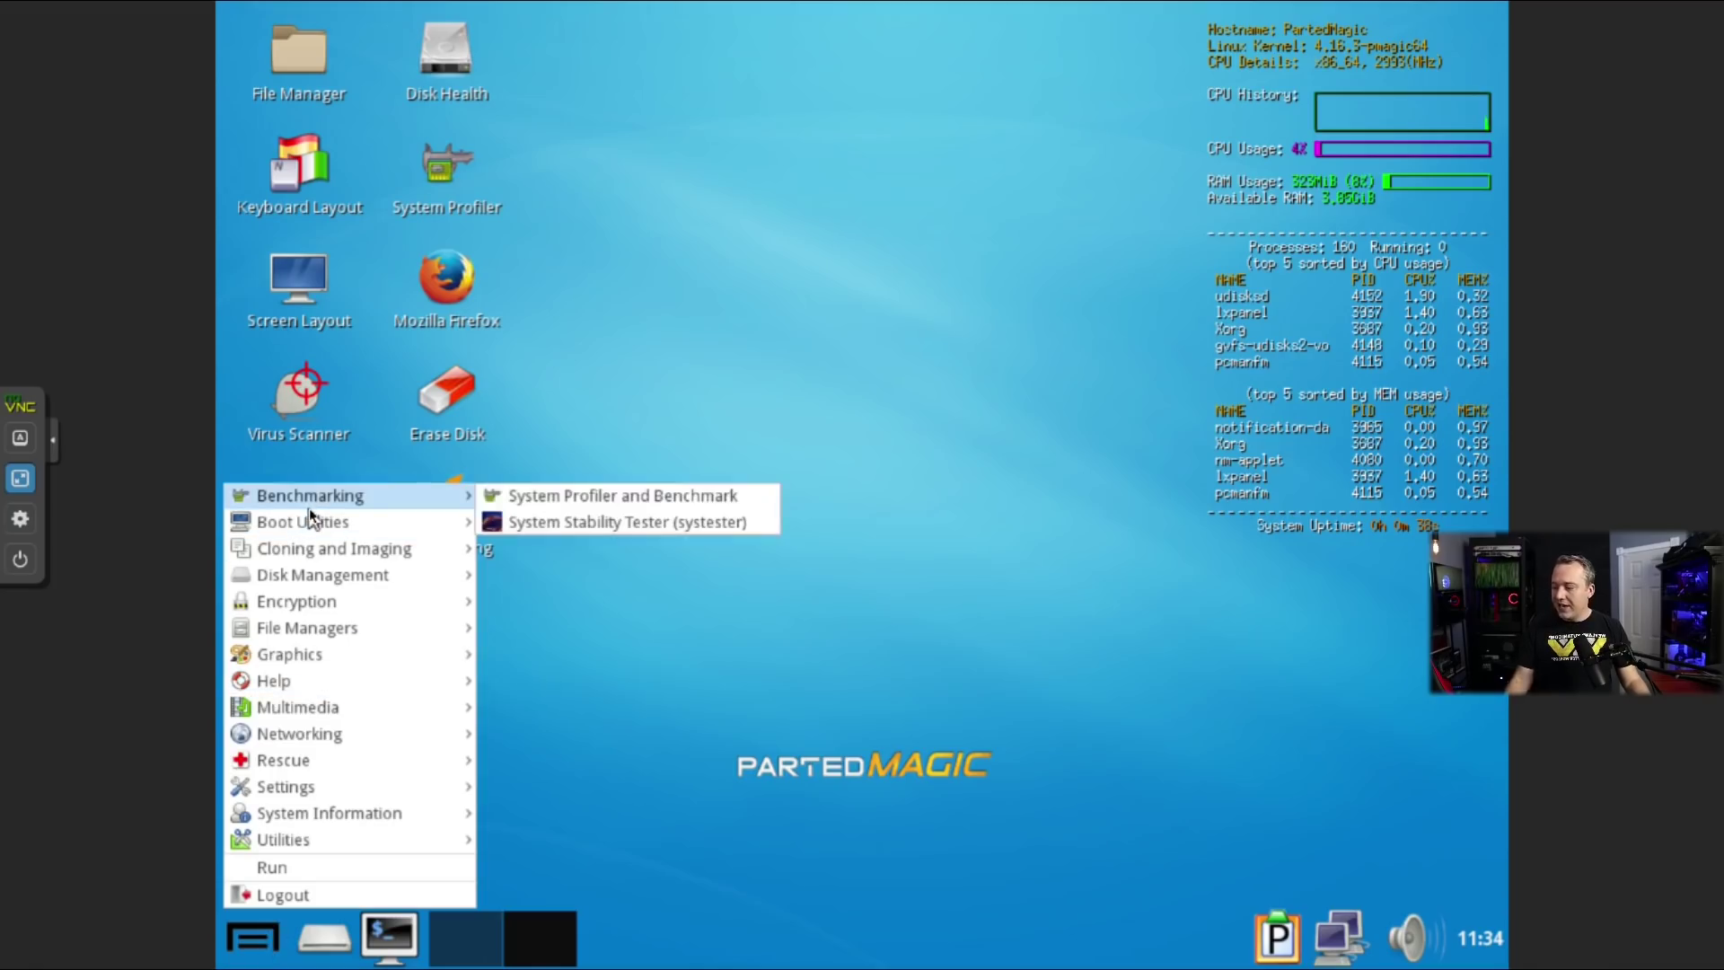
Launch Hard Disk Health Inspection from System Information in the Parted Magic menu.
{"action": "mouse_move", "coordinate": [320, 529]}
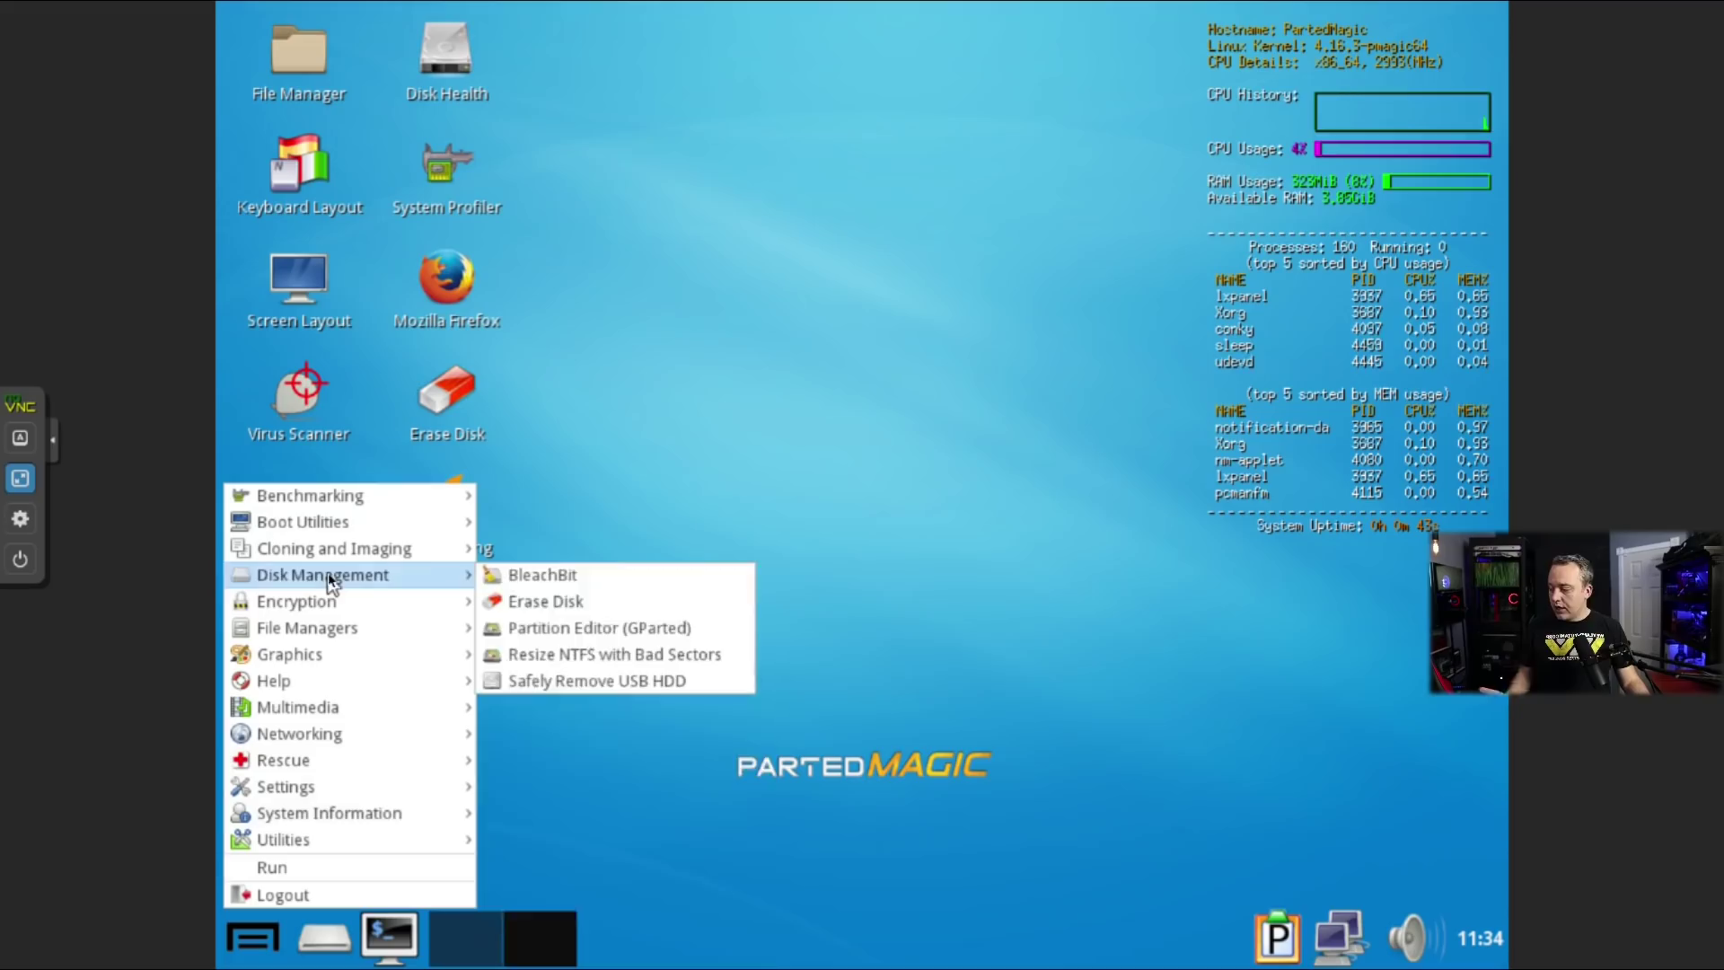
{"action": "mouse_move", "coordinate": [375, 814]}
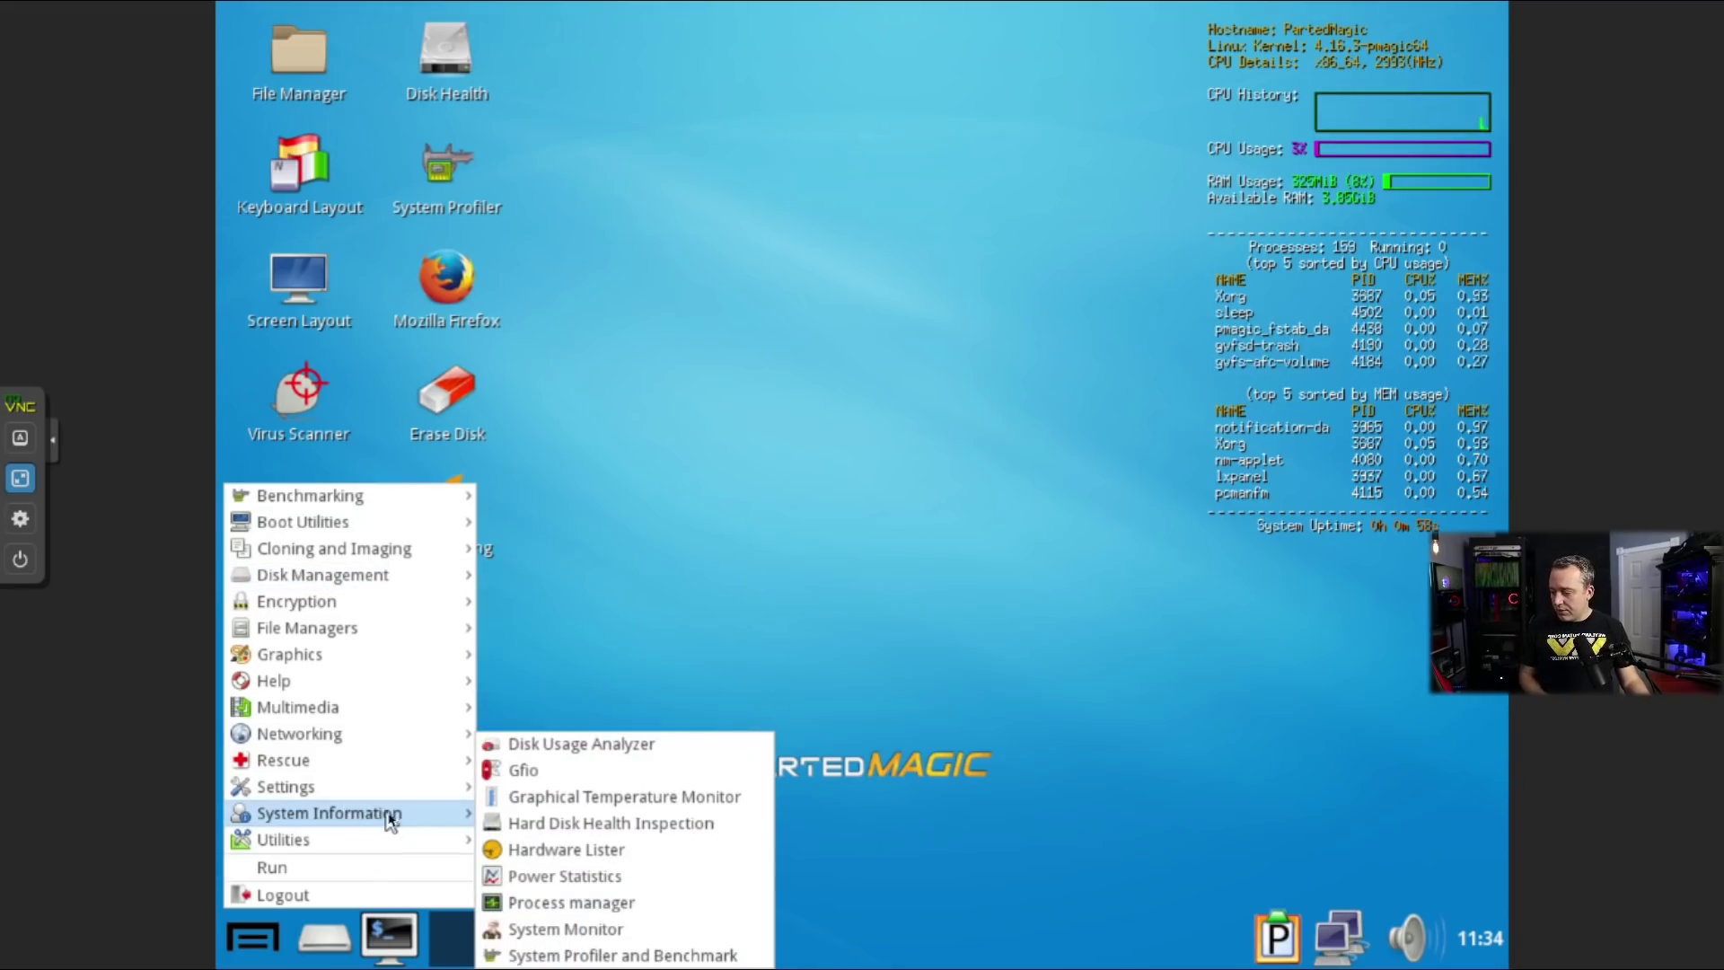
{"action": "left_click", "coordinate": [591, 824]}
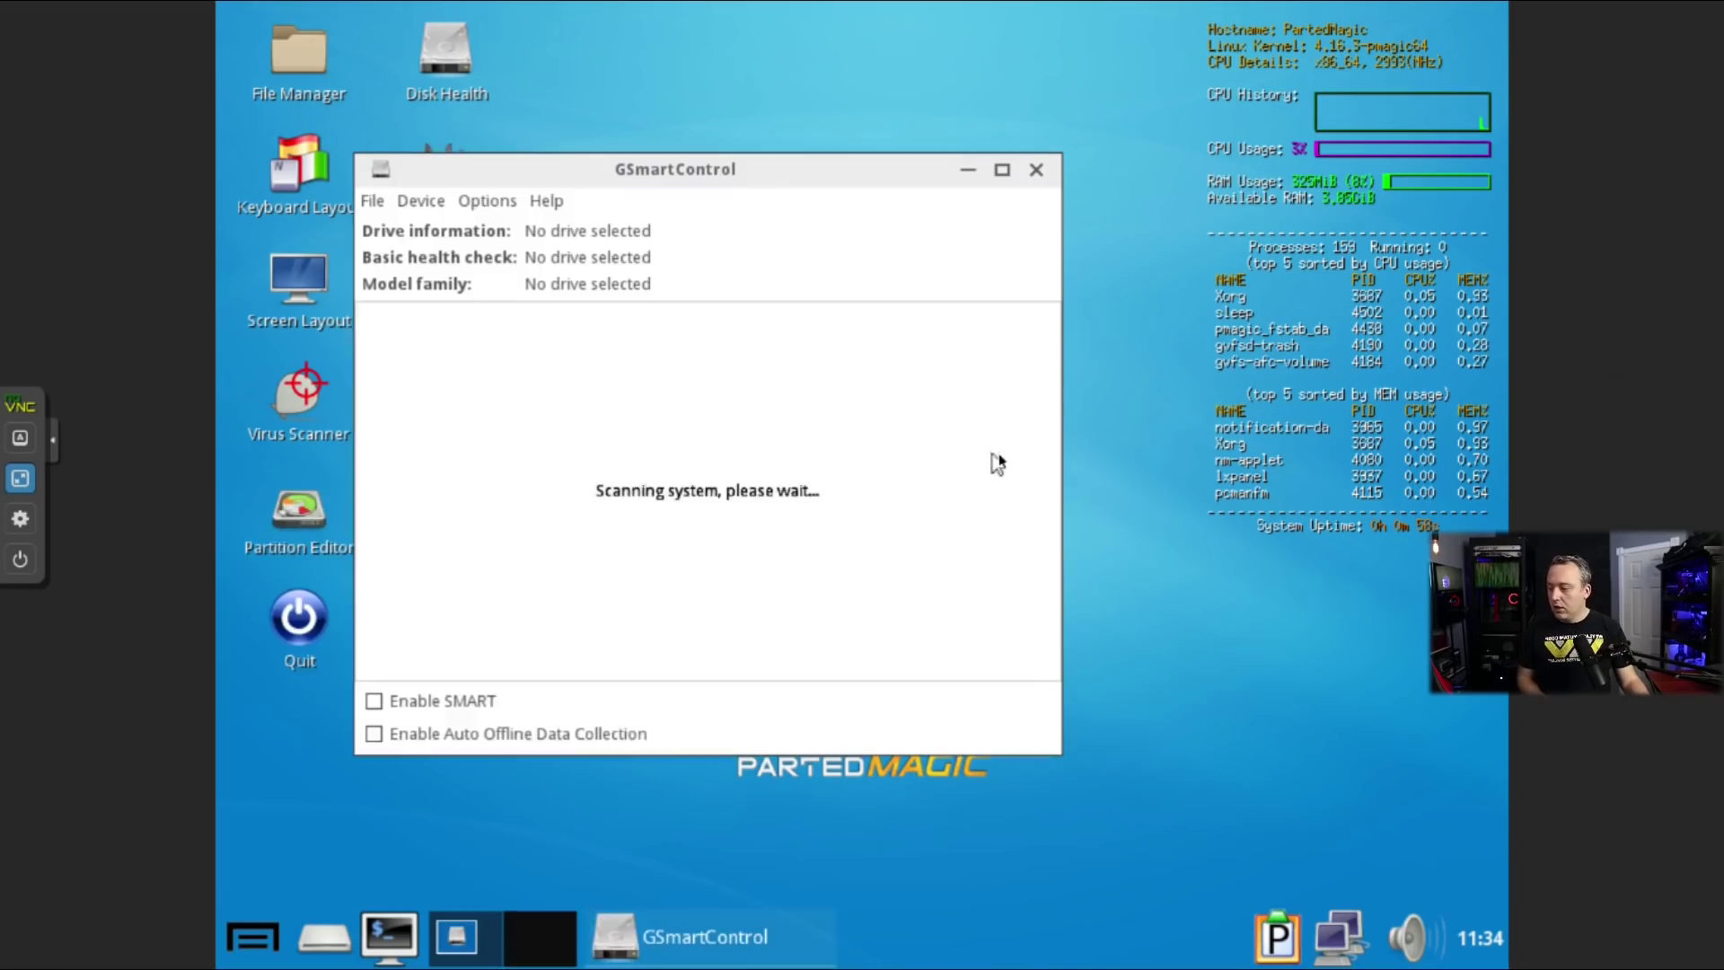
Open device information for the 34.36 GB QEMU HARDDISK, whose health check reports PASSED.
{"action": "left_click", "coordinate": [544, 382]}
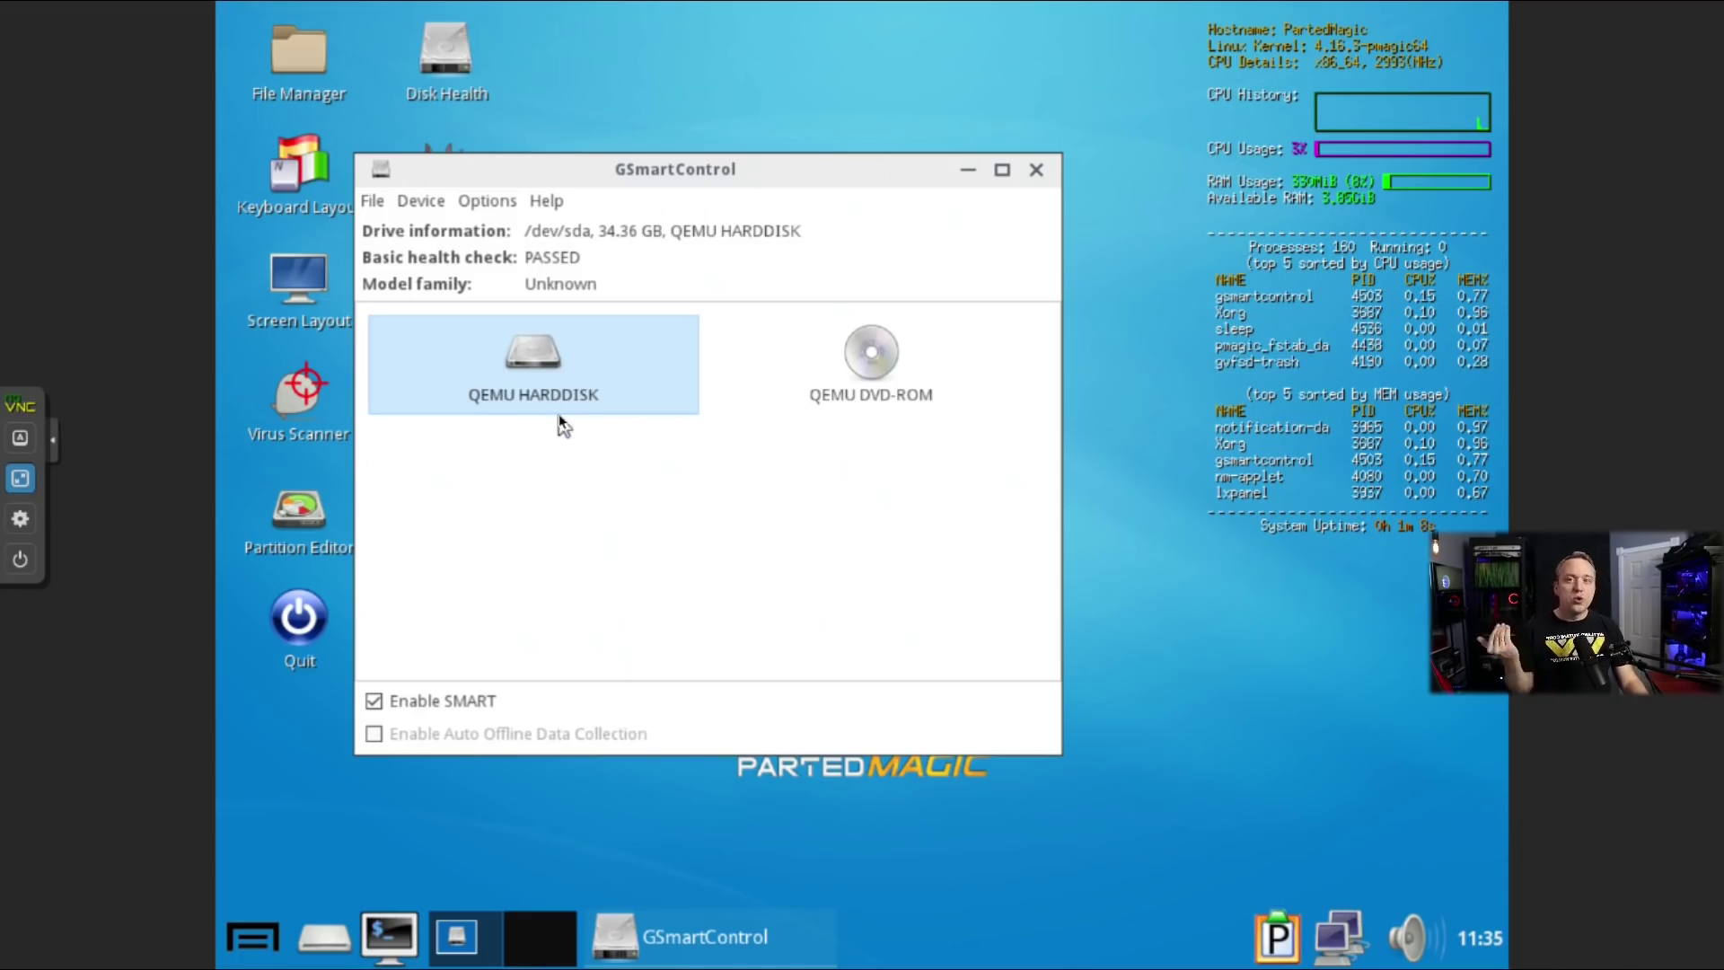
{"action": "mouse_move", "coordinate": [550, 395]}
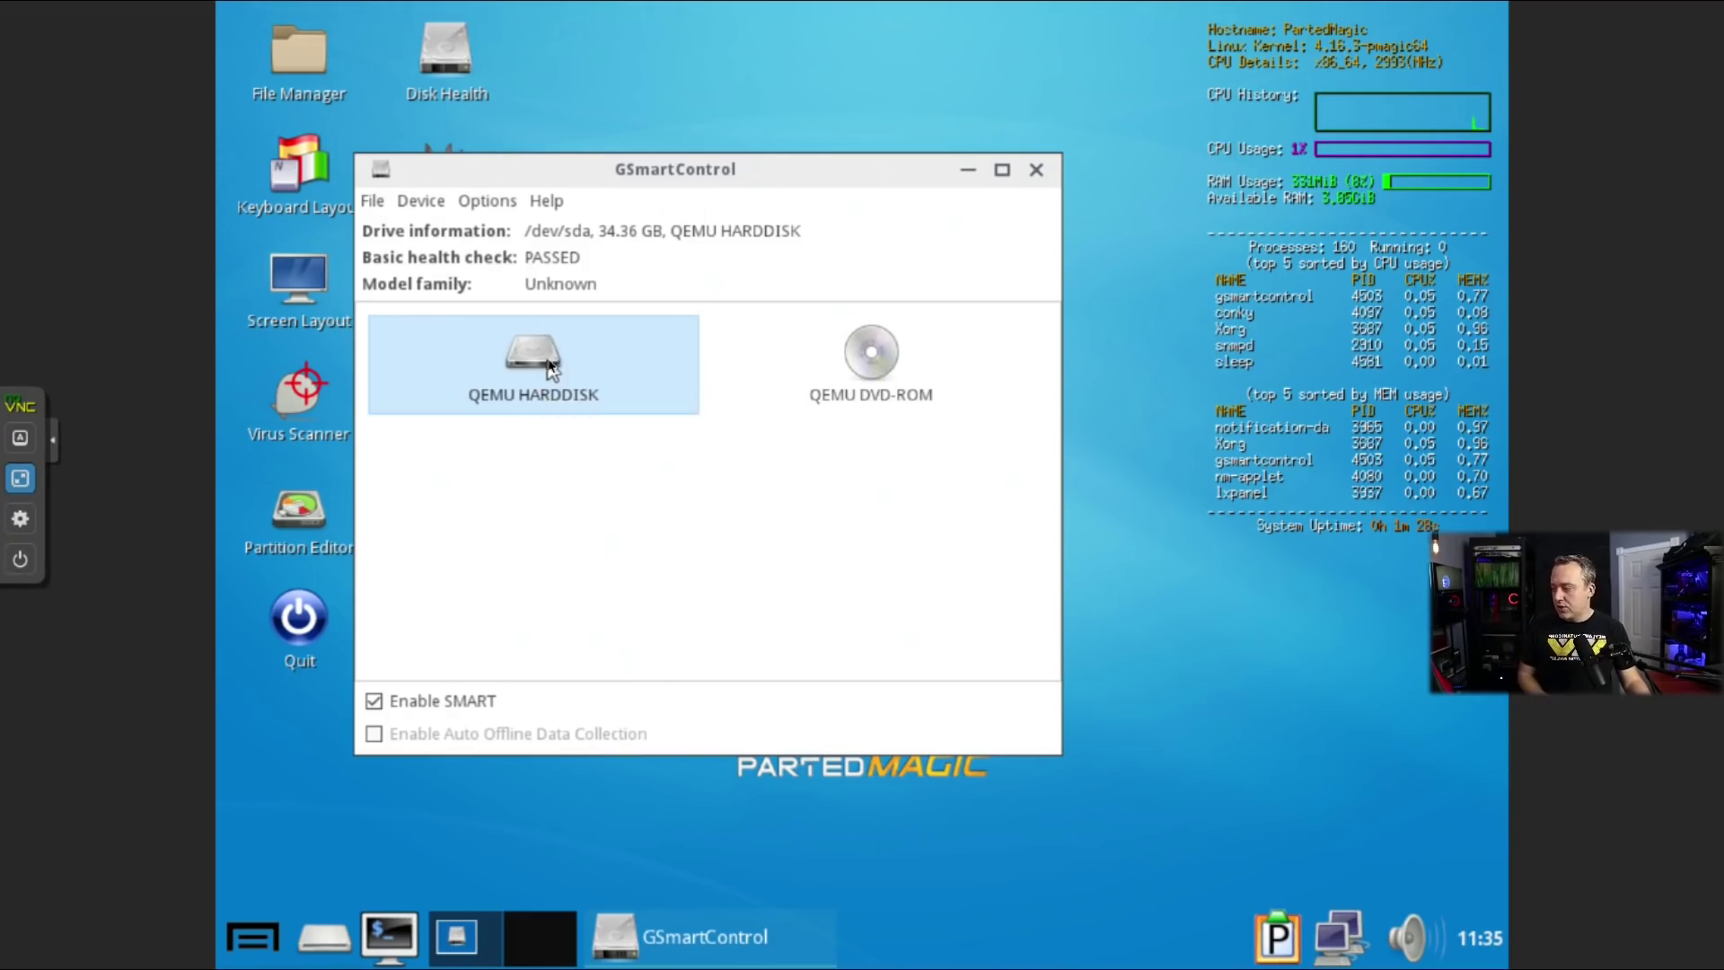
{"action": "double_click", "coordinate": [533, 393]}
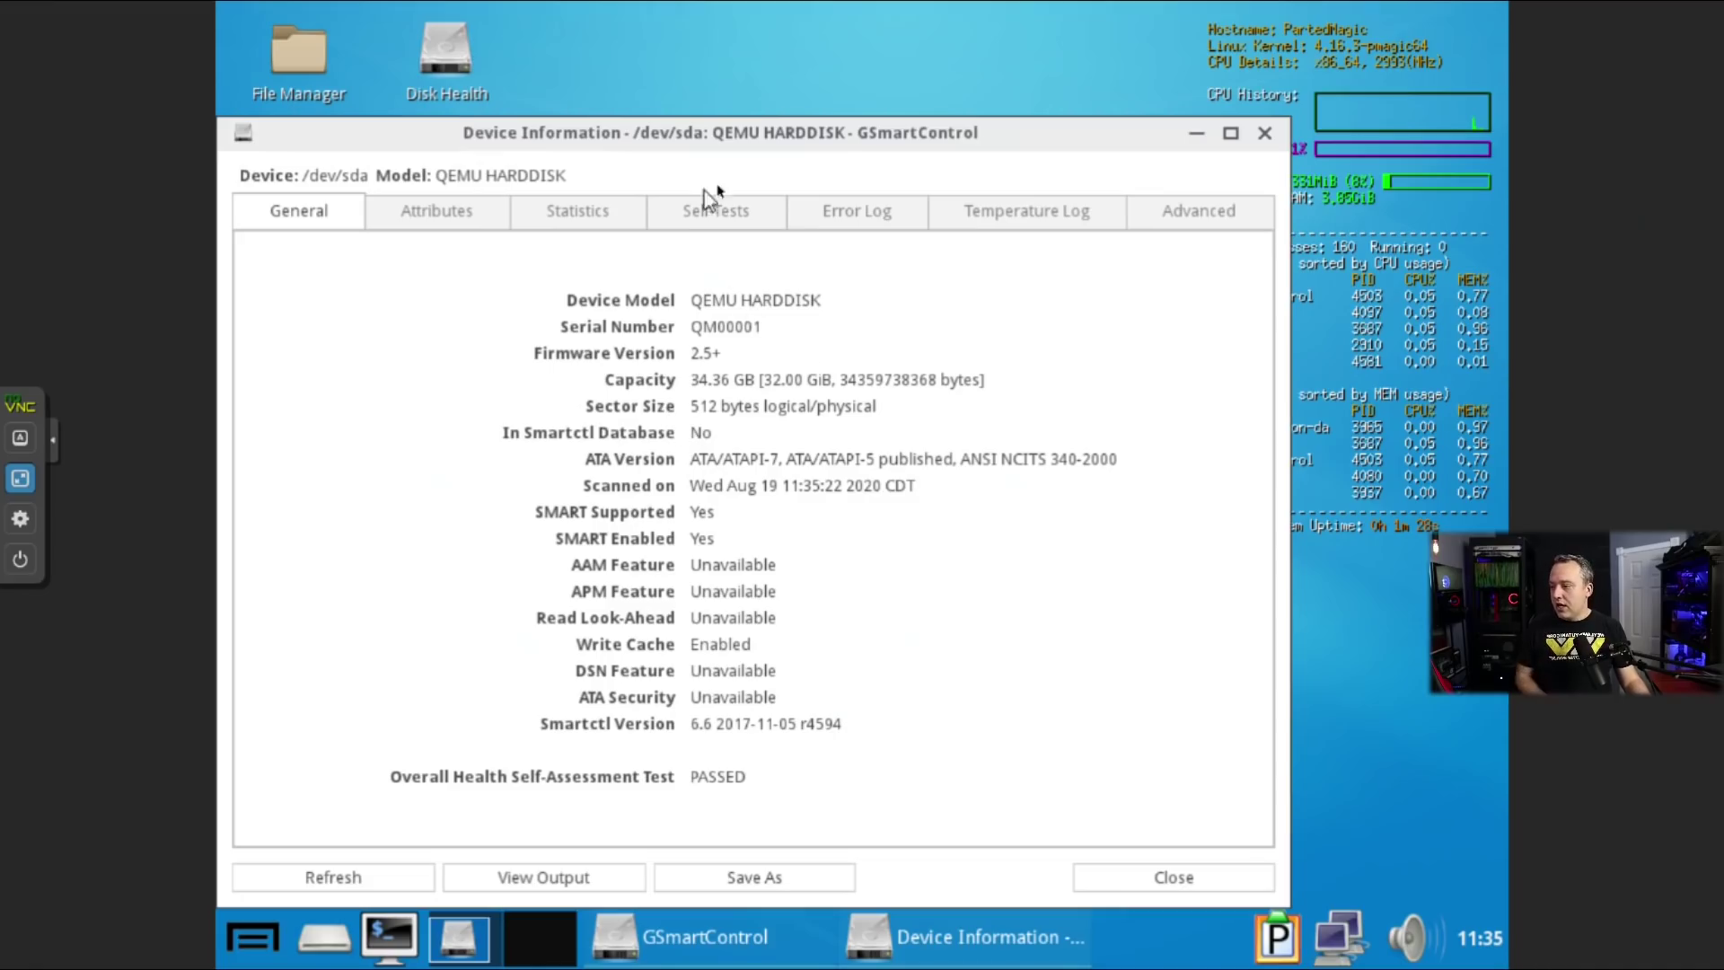
Maximize /dev/sda's device information, review its SMART attributes, then show the Self-Tests page.
{"action": "double_click", "coordinate": [770, 135]}
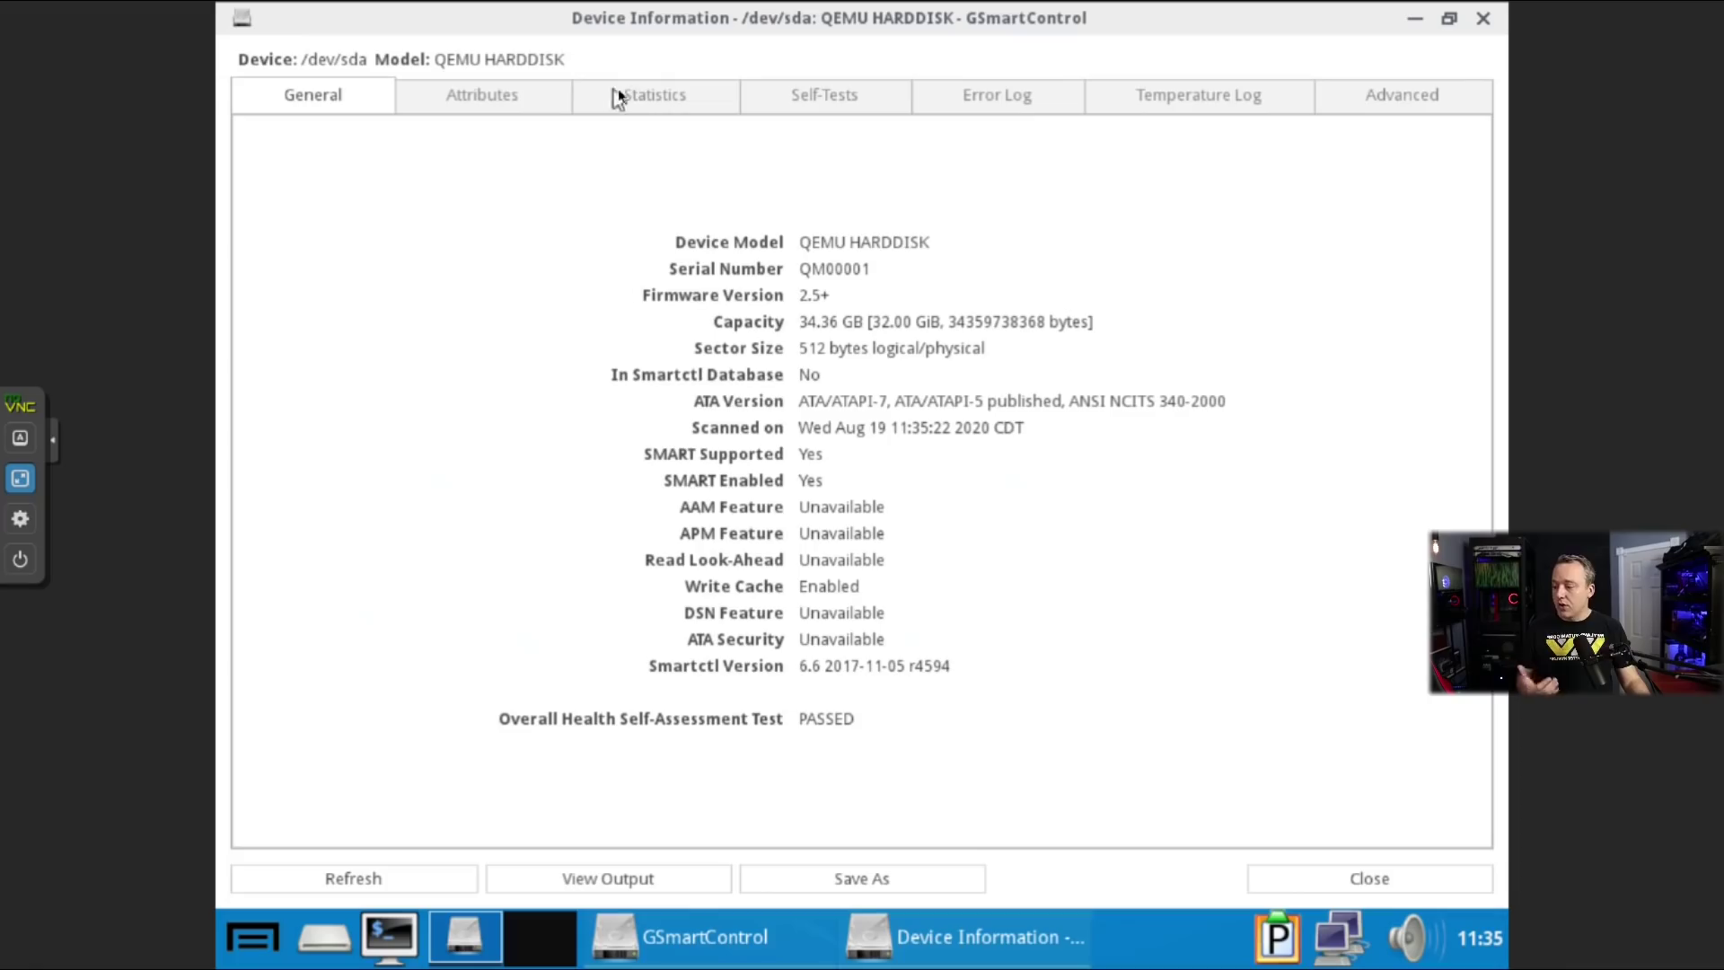
{"action": "left_click", "coordinate": [552, 96]}
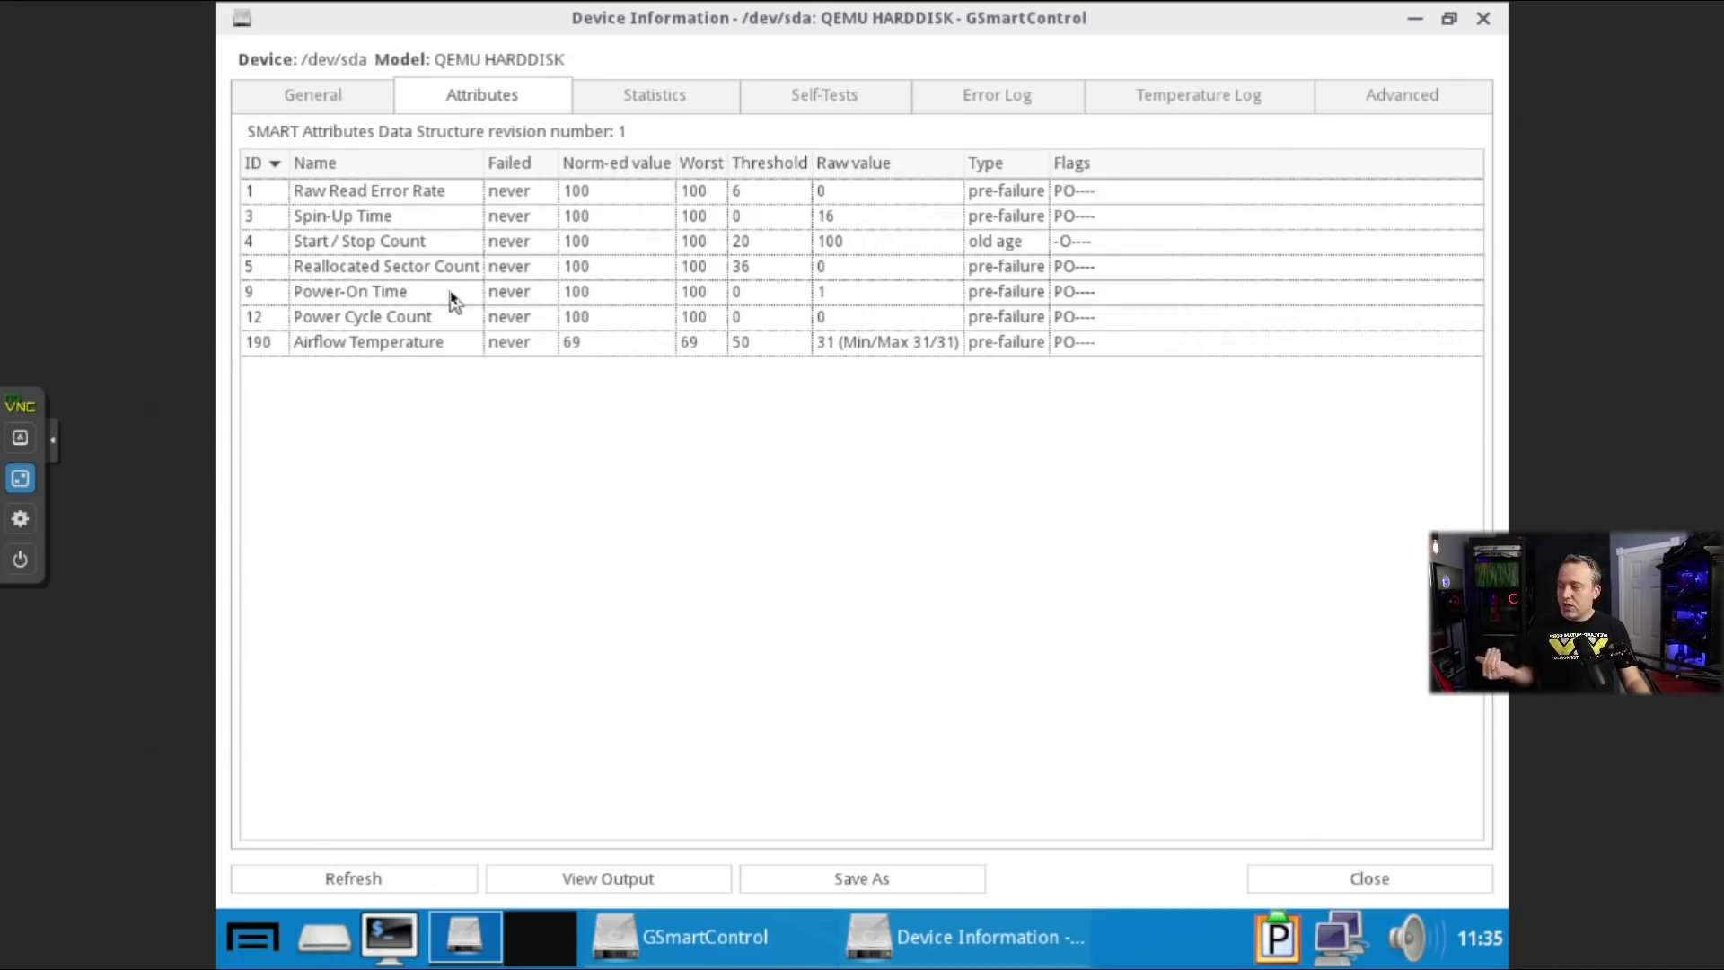
{"action": "mouse_move", "coordinate": [429, 317]}
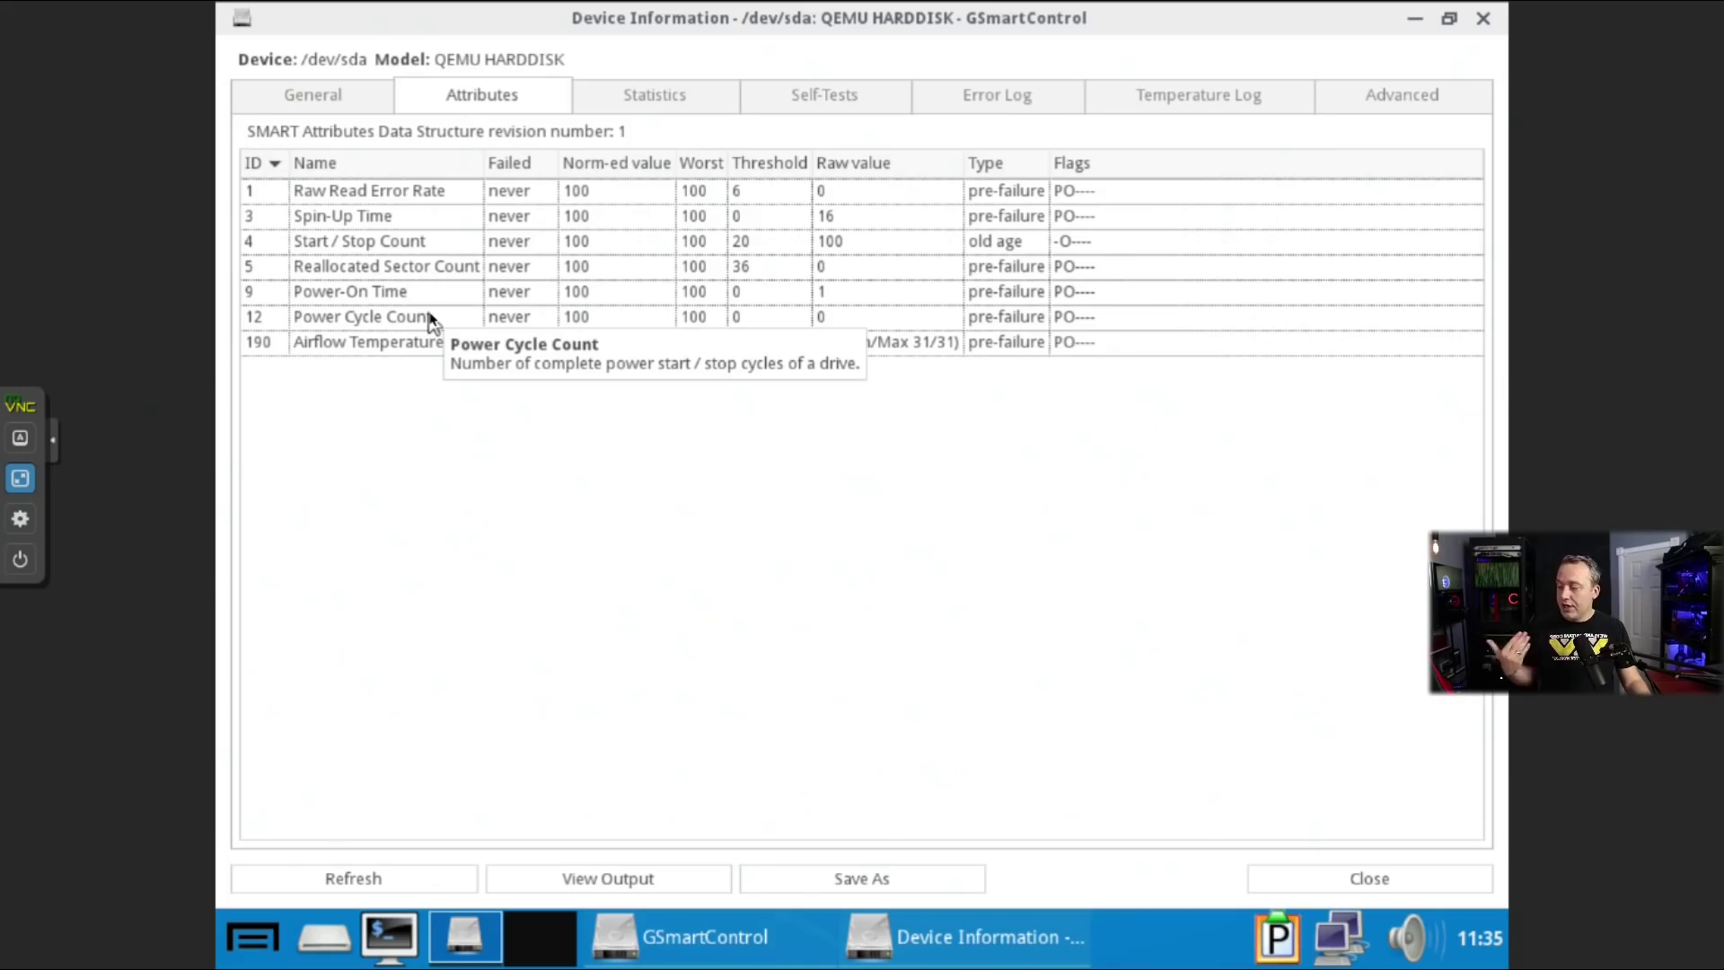
{"action": "key", "text": "ctrl+Page_Down"}
{"action": "key", "text": "ctrl+Page_Down"}
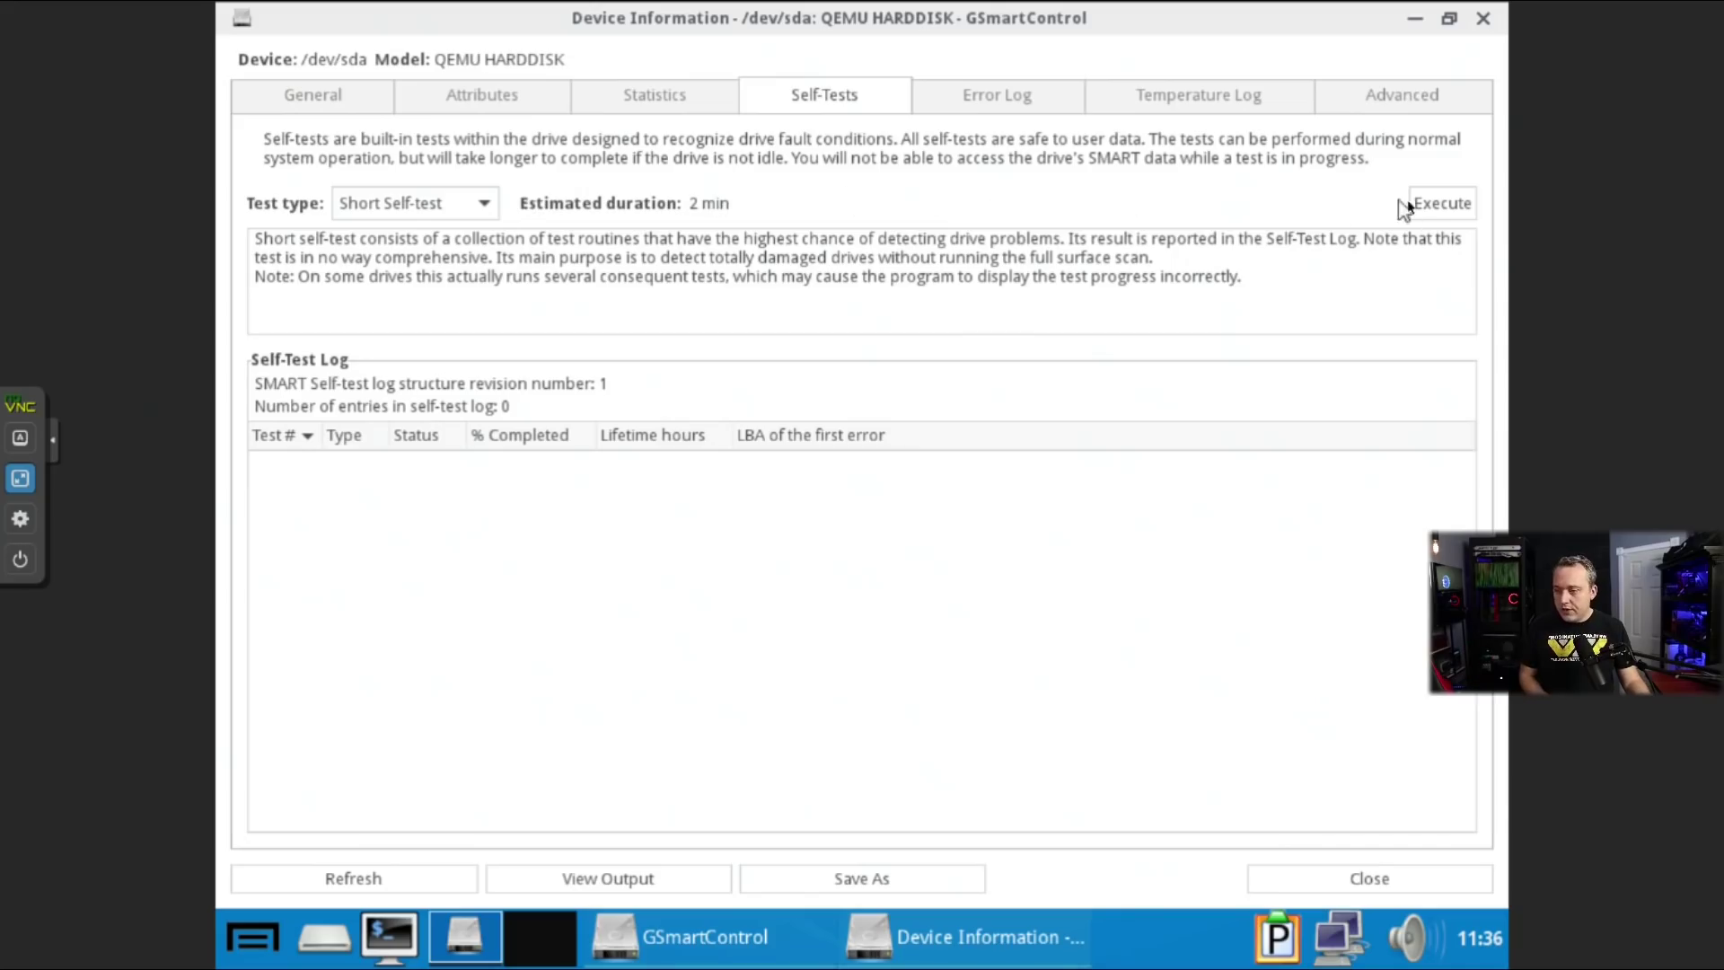
Run the 2-minute Short Self-test on /dev/sda and confirm it completed without error.
{"action": "left_click", "coordinate": [1434, 204]}
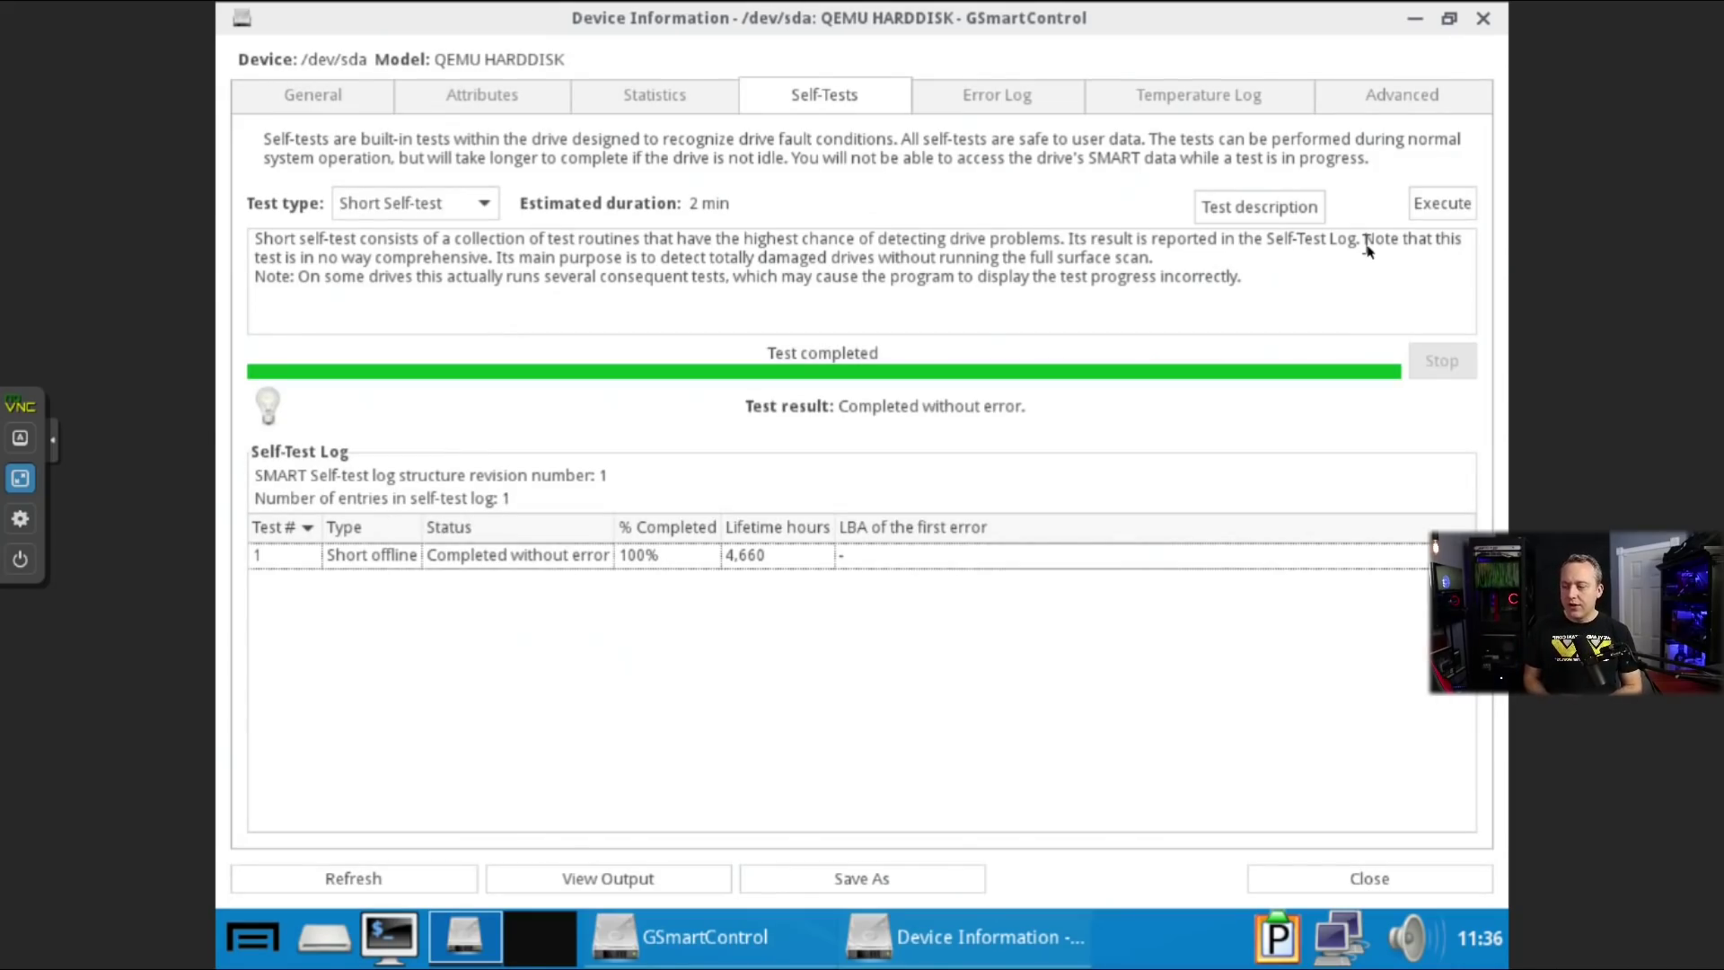
{"action": "left_click", "coordinate": [363, 558]}
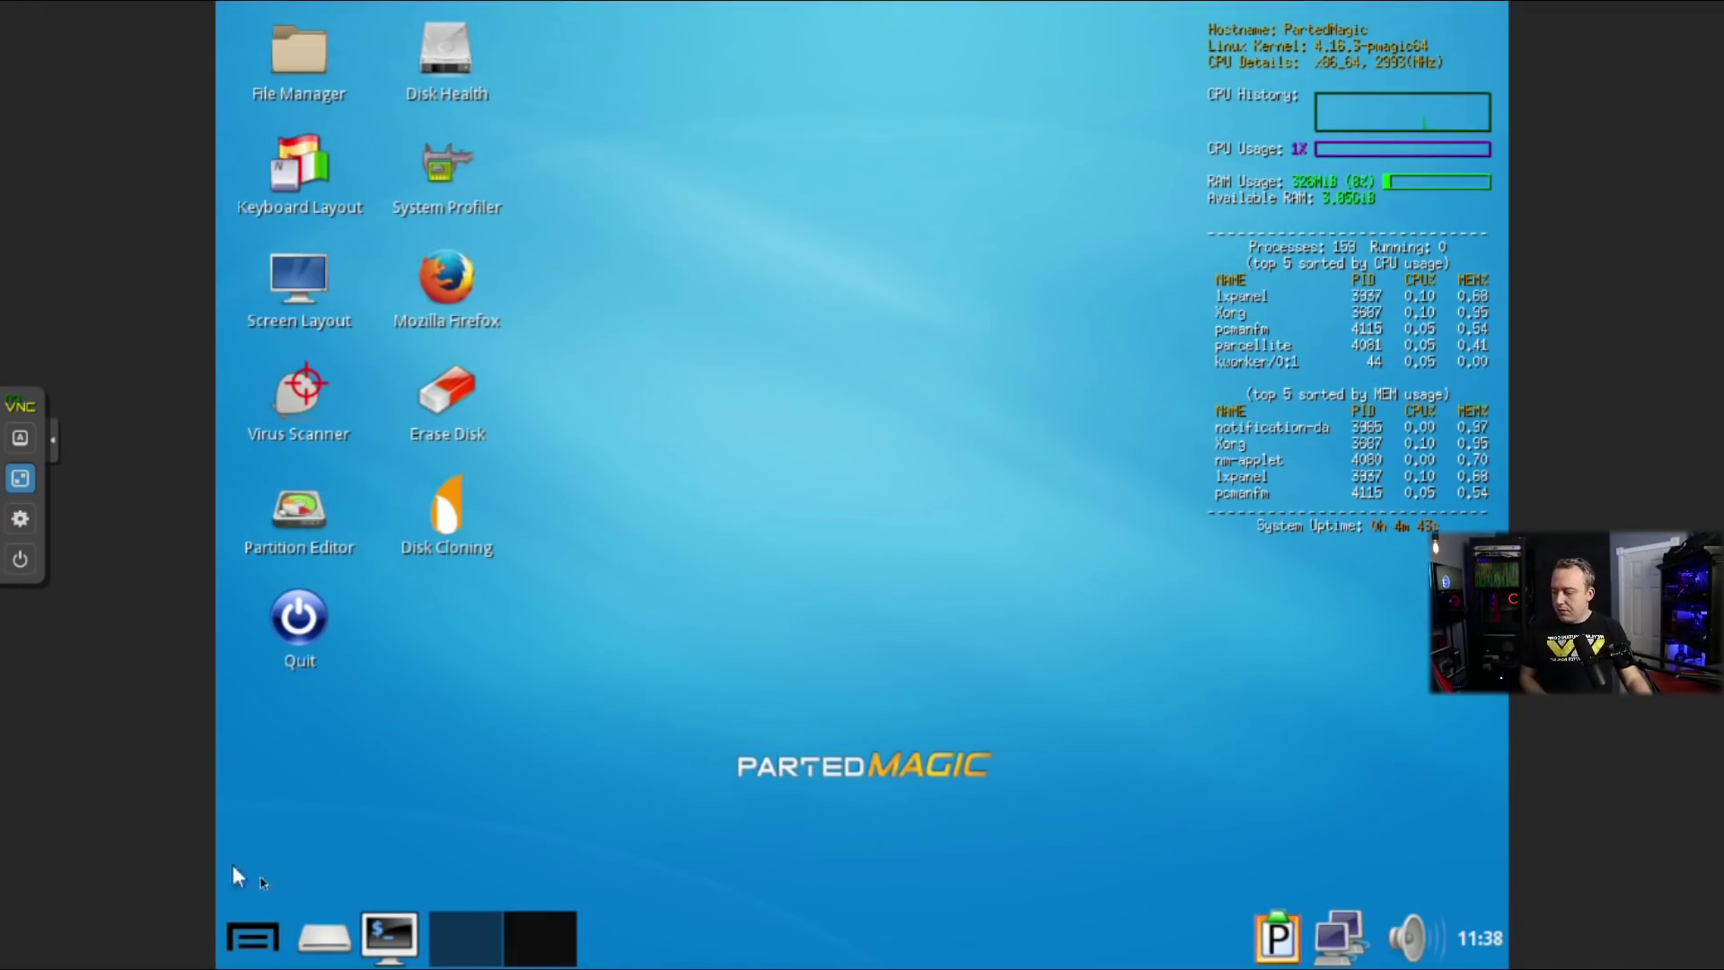
Log out of Parted Magic to its boot menu and highlight Memtest86+.
{"action": "left_click", "coordinate": [254, 937]}
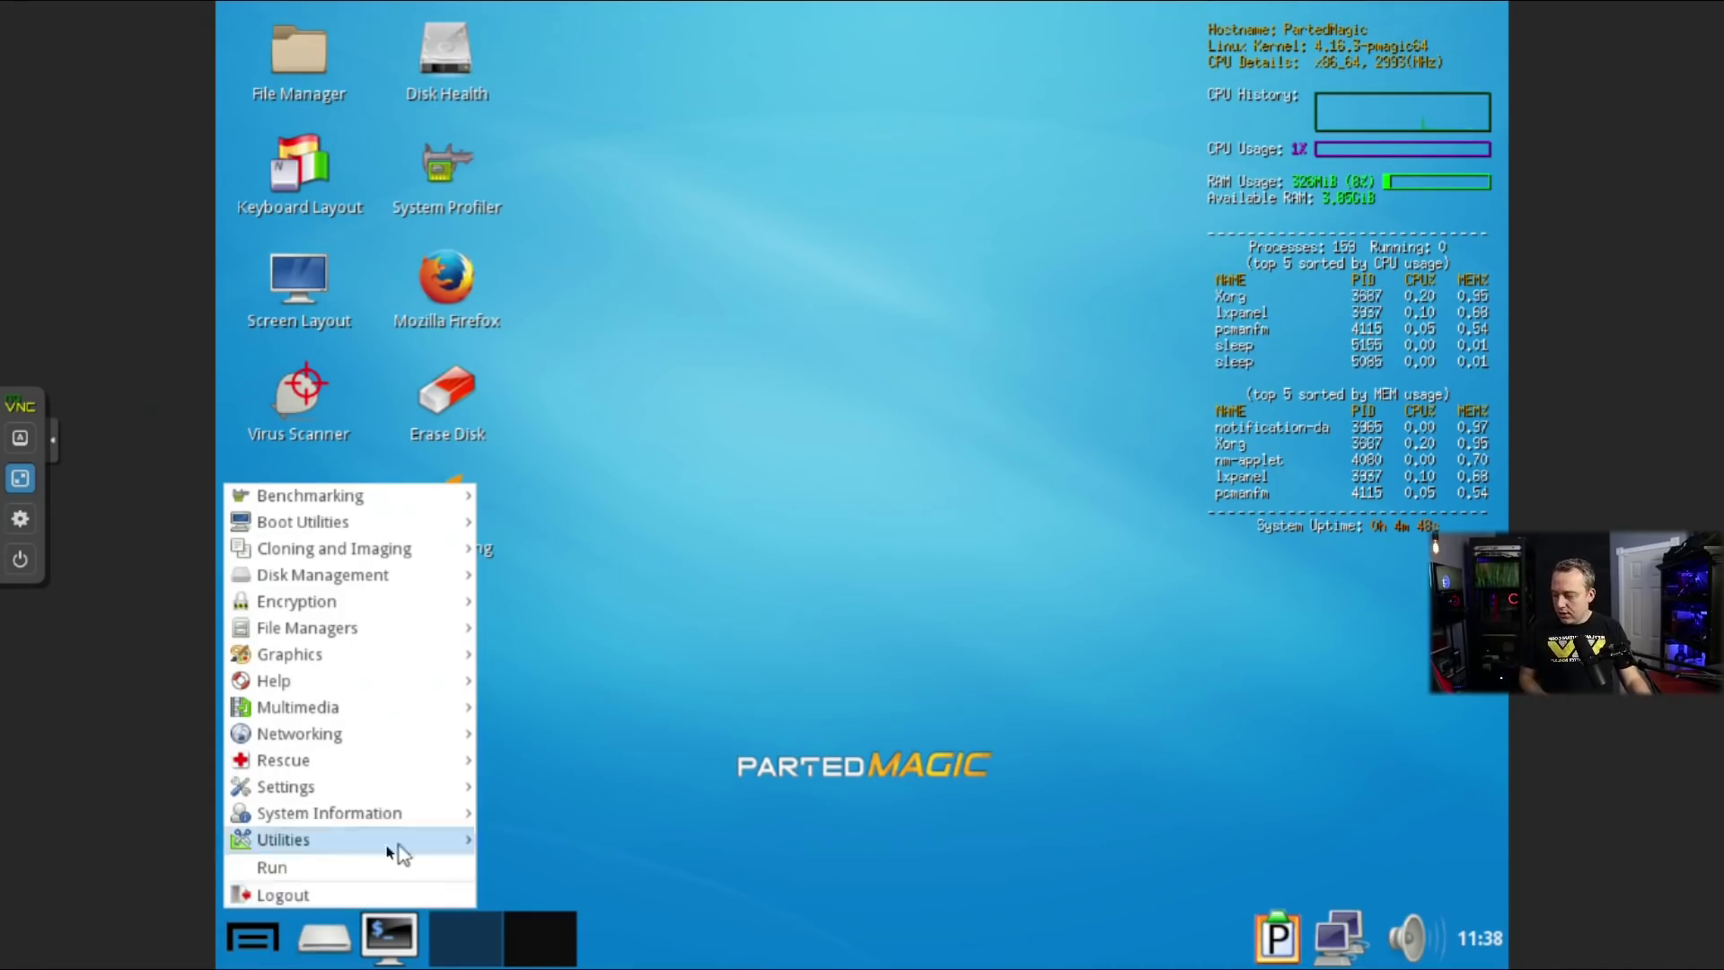
{"action": "left_click", "coordinate": [377, 895]}
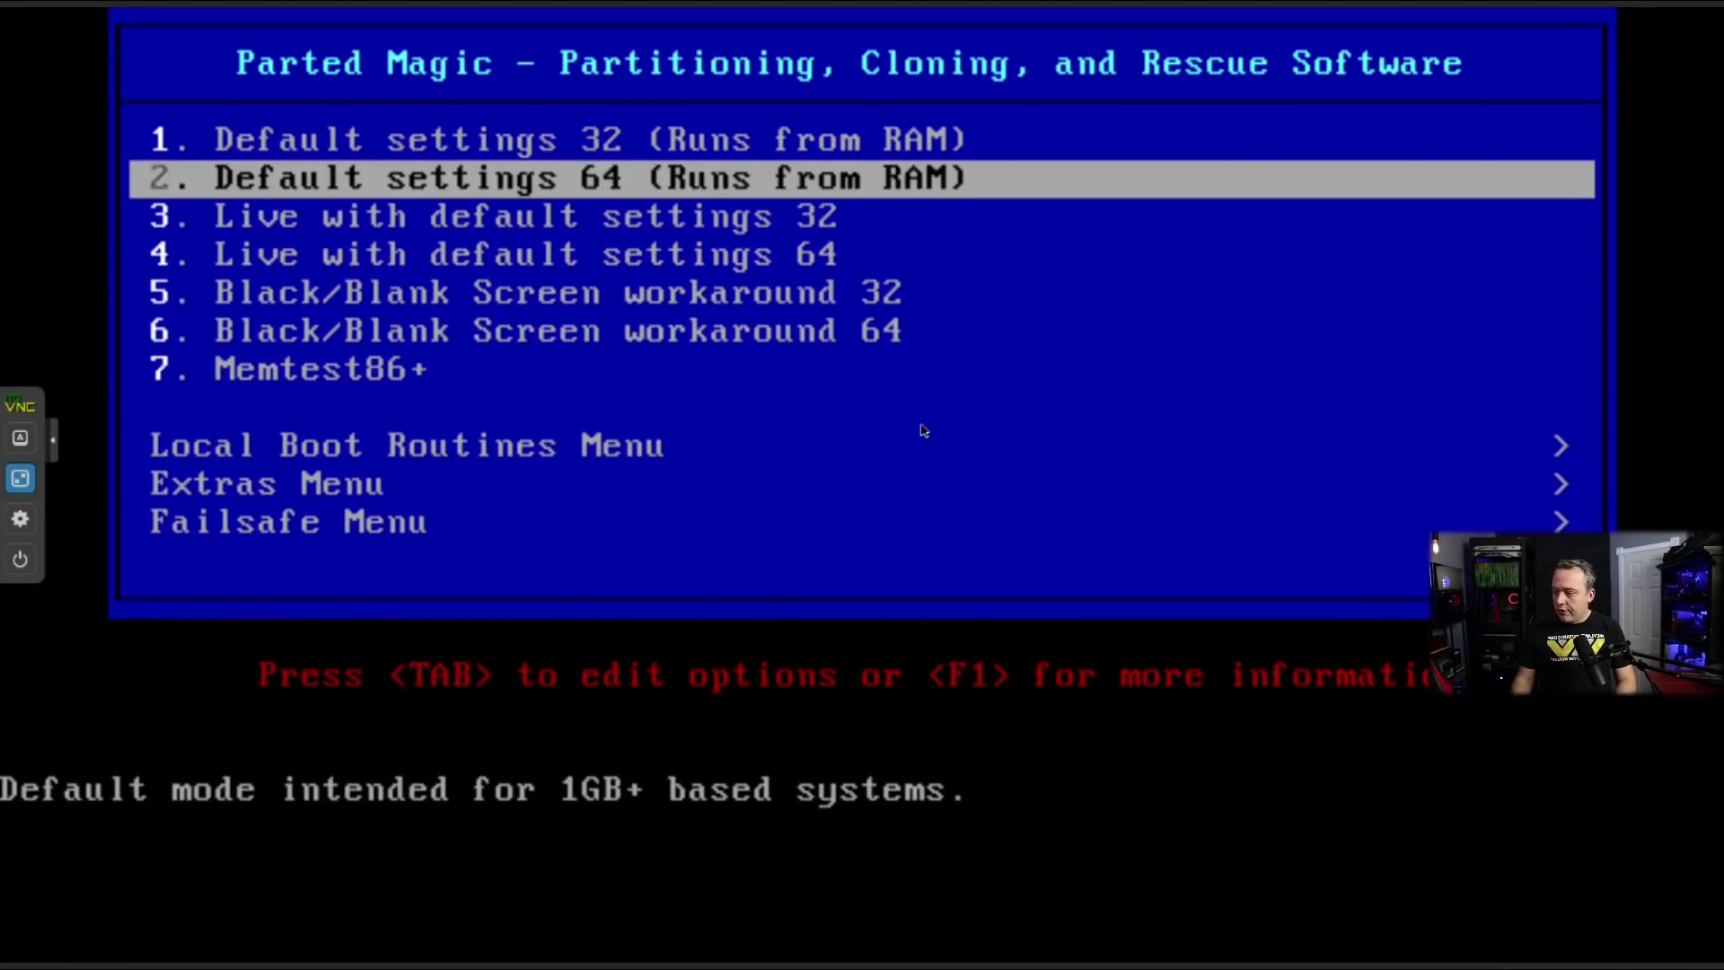
{"action": "key", "text": "Down"}
{"action": "key", "text": "Down"}
{"action": "key", "text": "Down"}
{"action": "key", "text": "Down"}
{"action": "key", "text": "Down"}
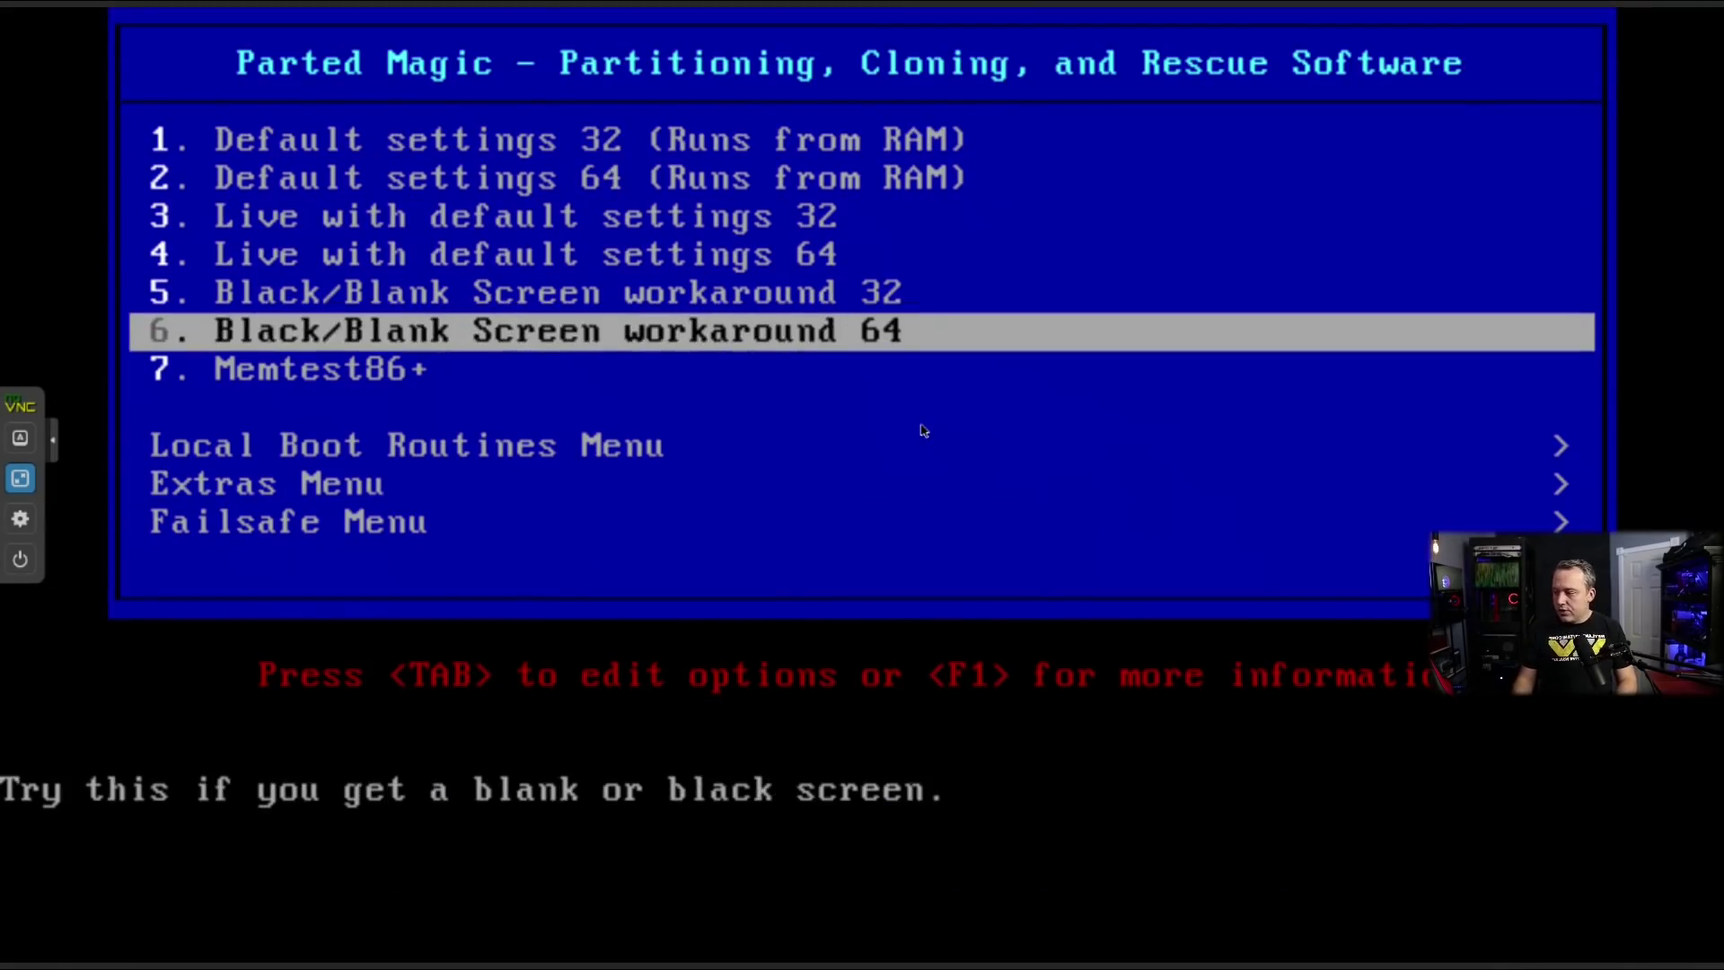